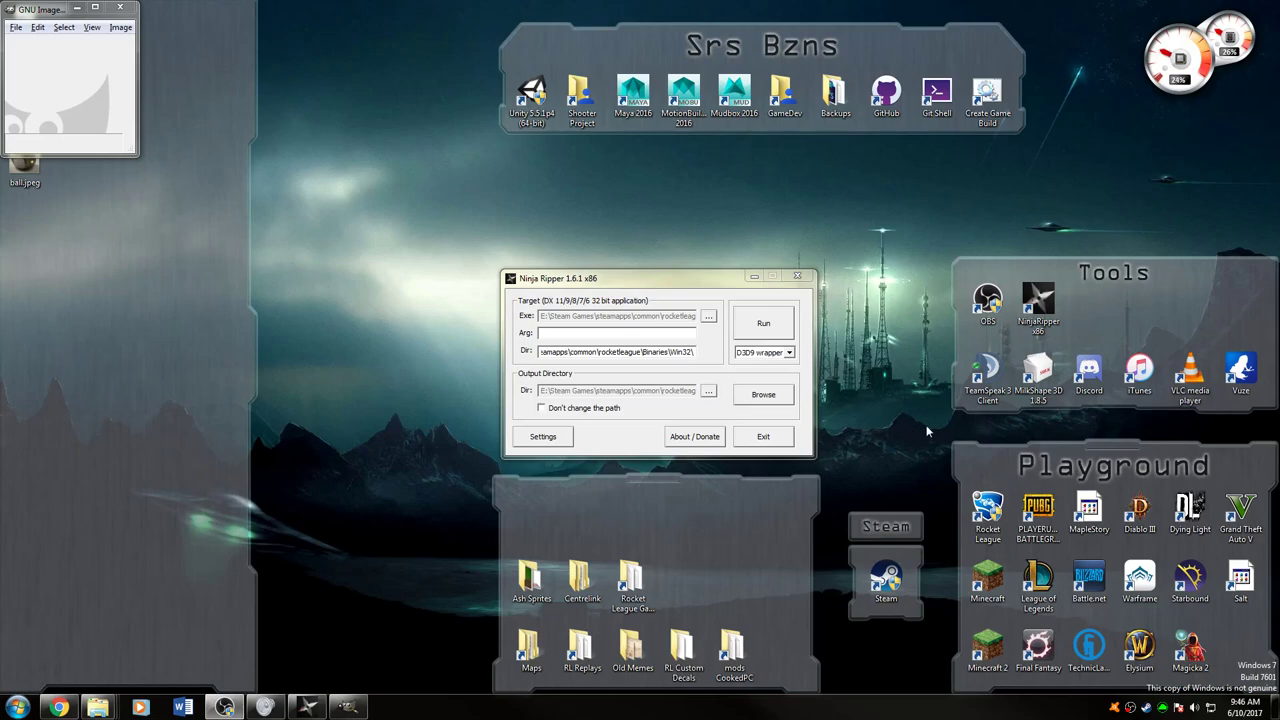
Set RocketLeague.exe from rocketleague\Binaries\Win32 as the target and verify the working directory path
{"action": "mouse_move", "coordinate": [642, 288]}
{"action": "left_mouse_down"}
{"action": "mouse_move", "coordinate": [642, 256]}
{"action": "mouse_move", "coordinate": [616, 245]}
{"action": "mouse_move", "coordinate": [656, 268]}
{"action": "mouse_move", "coordinate": [640, 274]}
{"action": "mouse_move", "coordinate": [643, 292]}
{"action": "left_mouse_up"}
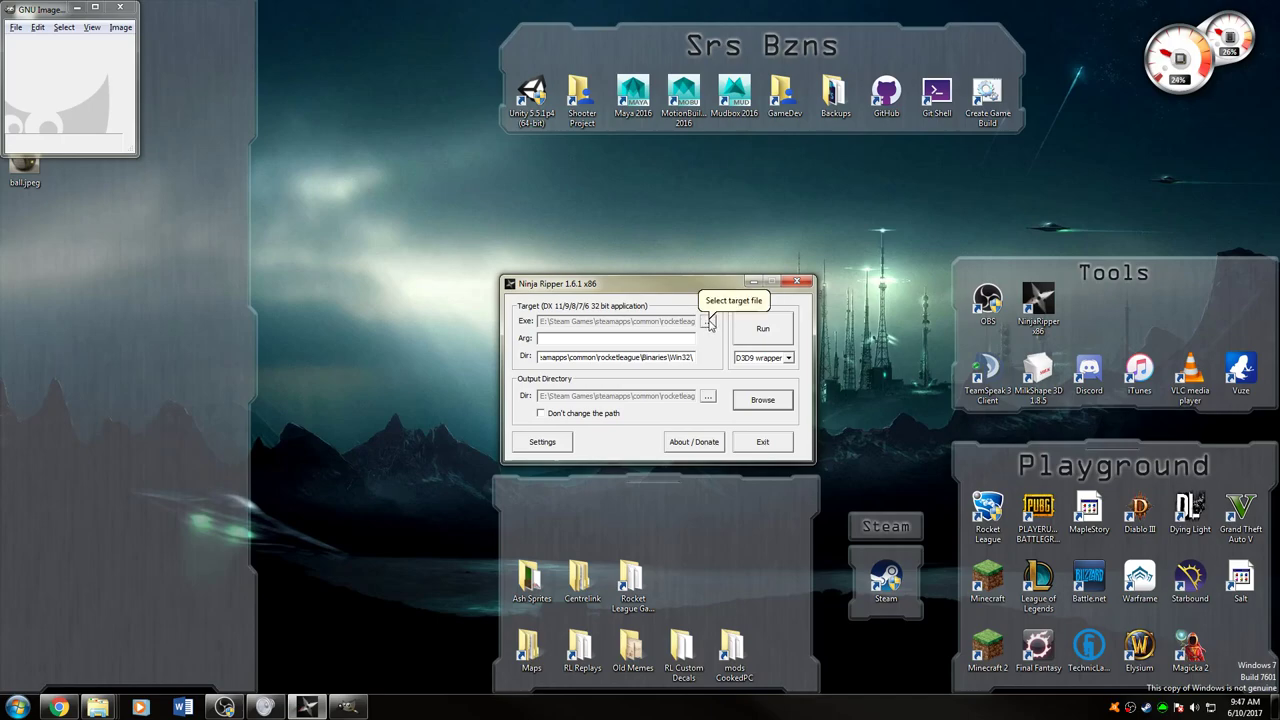
{"action": "left_click", "coordinate": [708, 323]}
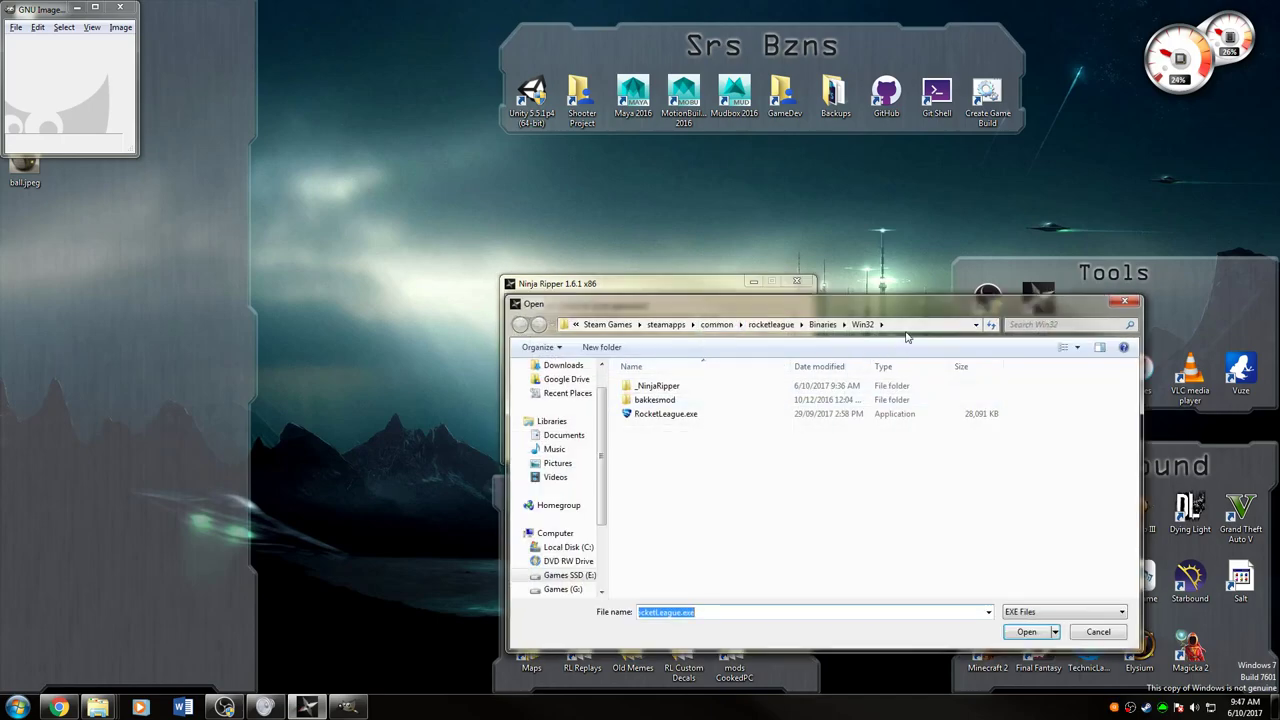
{"action": "left_click", "coordinate": [909, 330]}
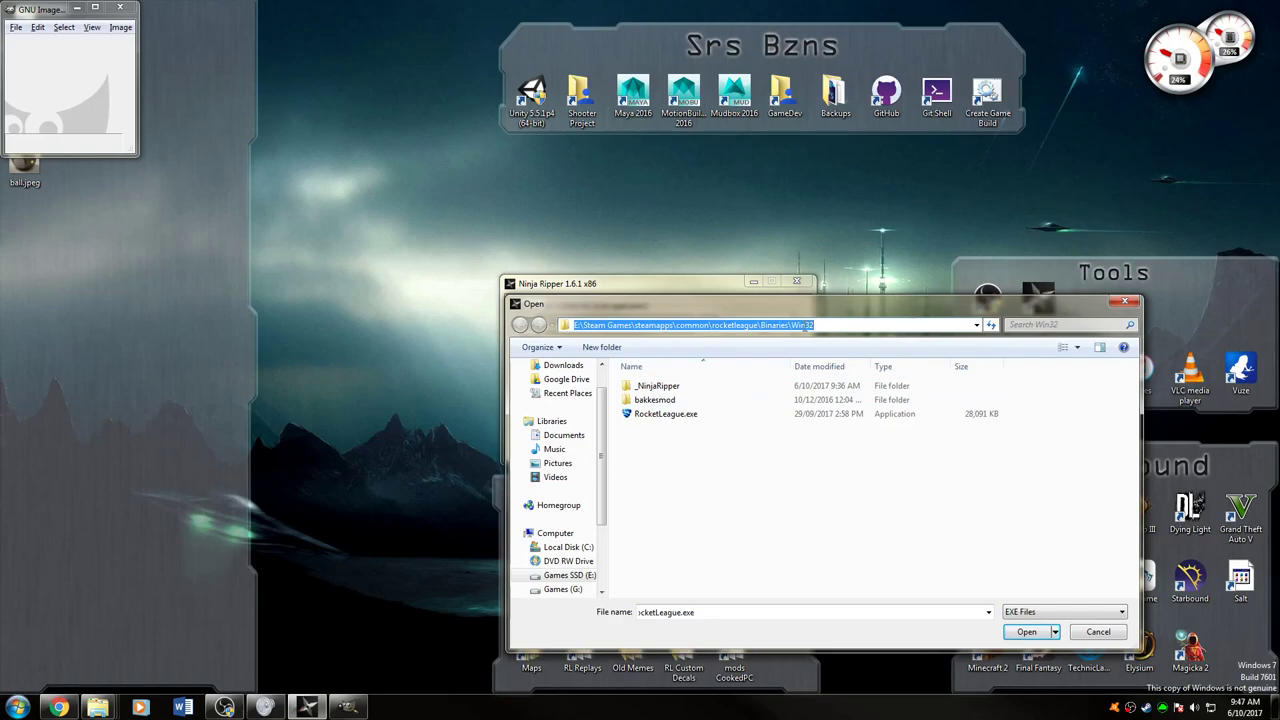
{"action": "left_click", "coordinate": [753, 469]}
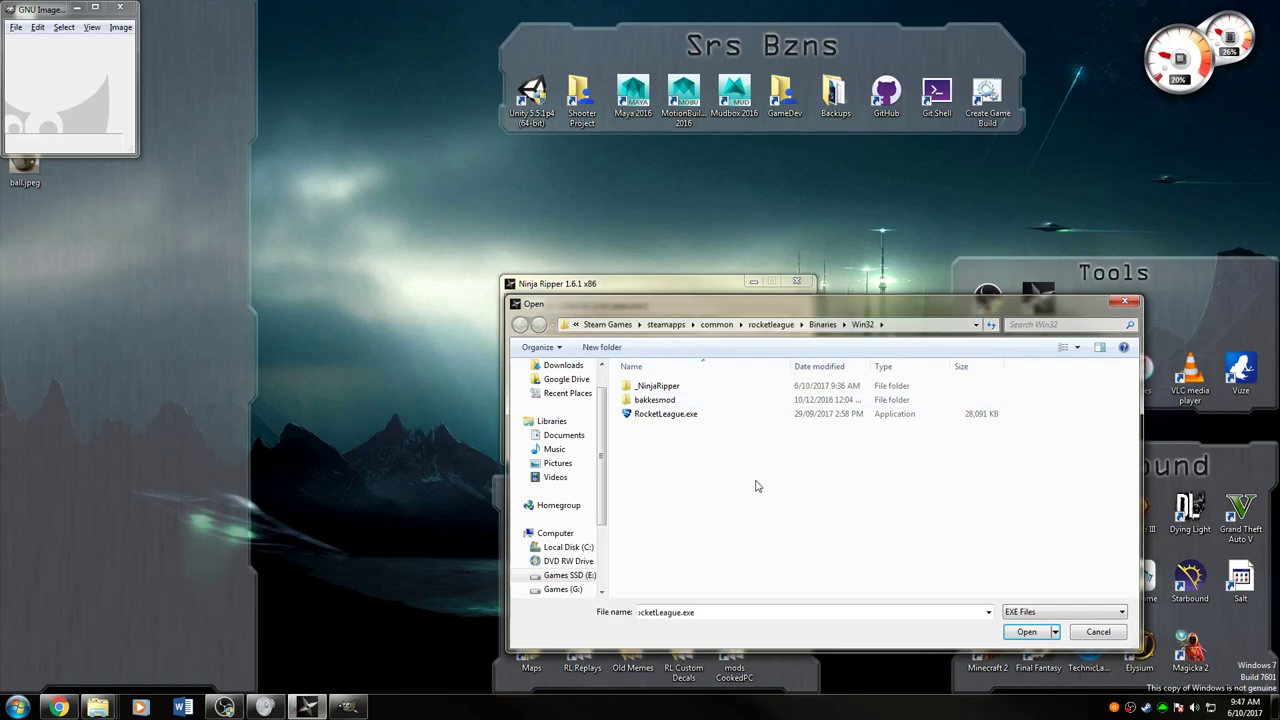
{"action": "left_click", "coordinate": [685, 415]}
{"action": "double_click", "coordinate": [685, 415]}
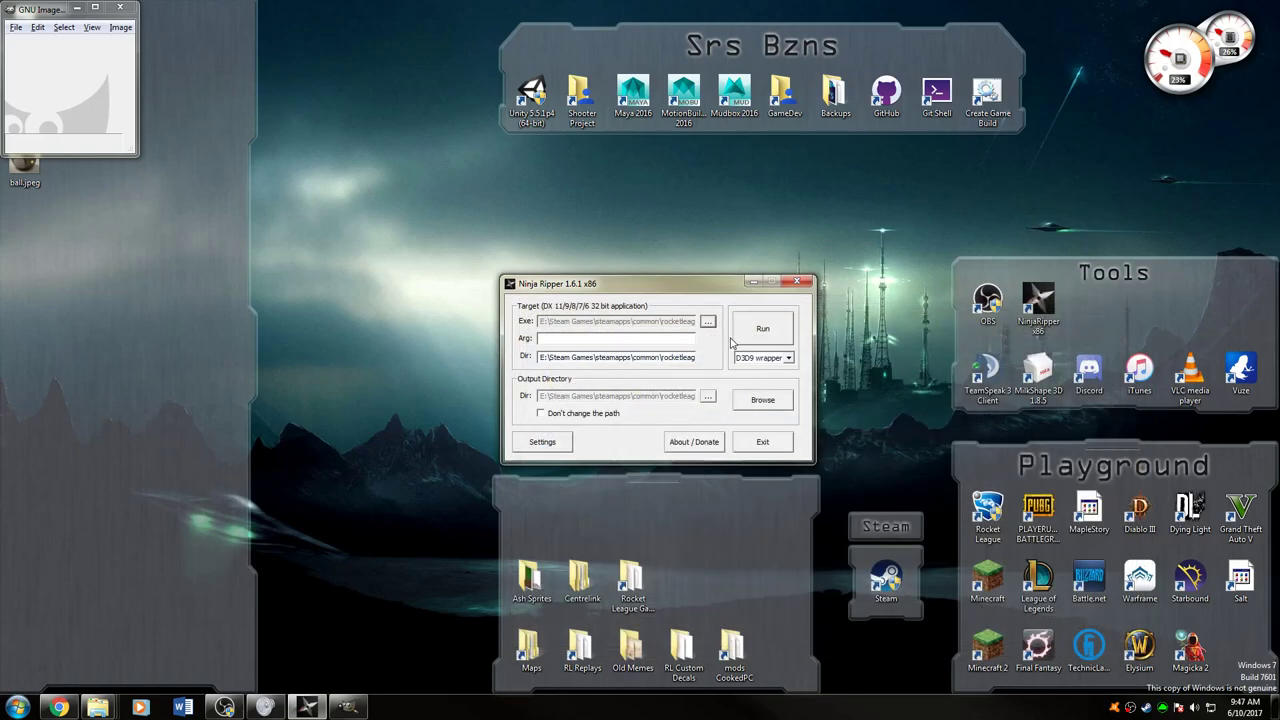
{"action": "left_click_drag", "start_coordinate": [549, 360], "coordinate": [706, 362]}
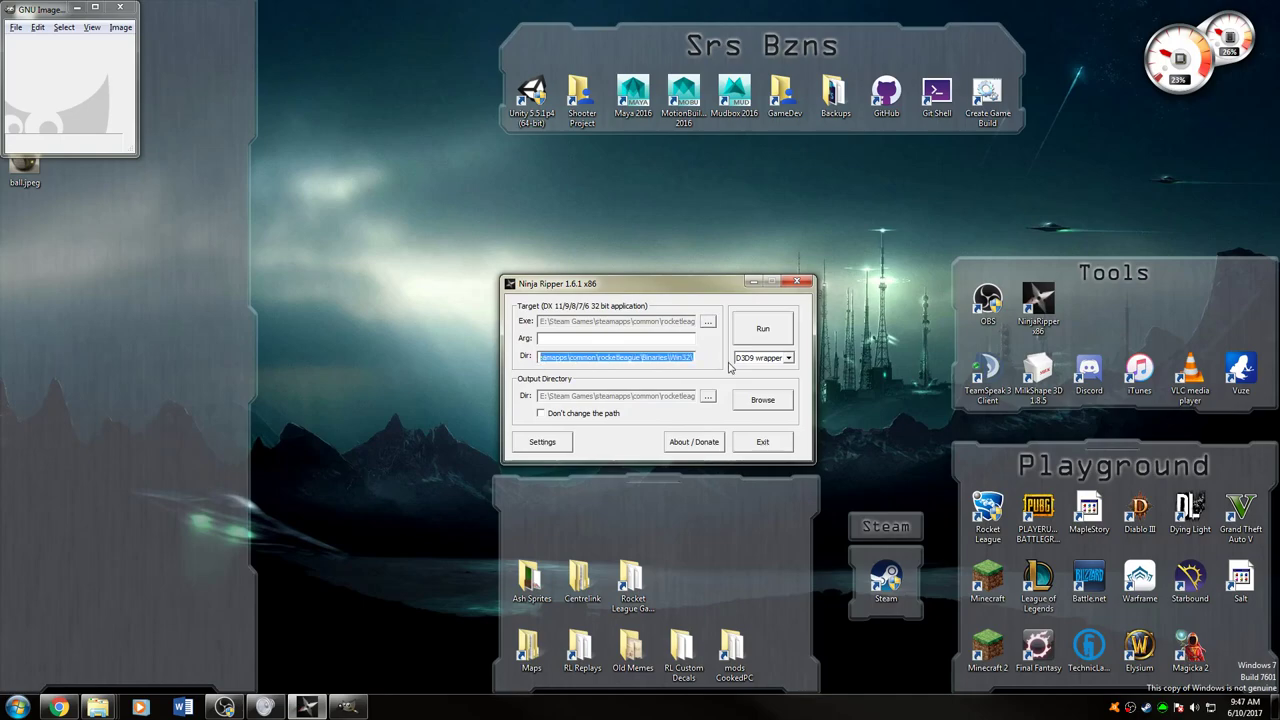
{"action": "left_click", "coordinate": [592, 357]}
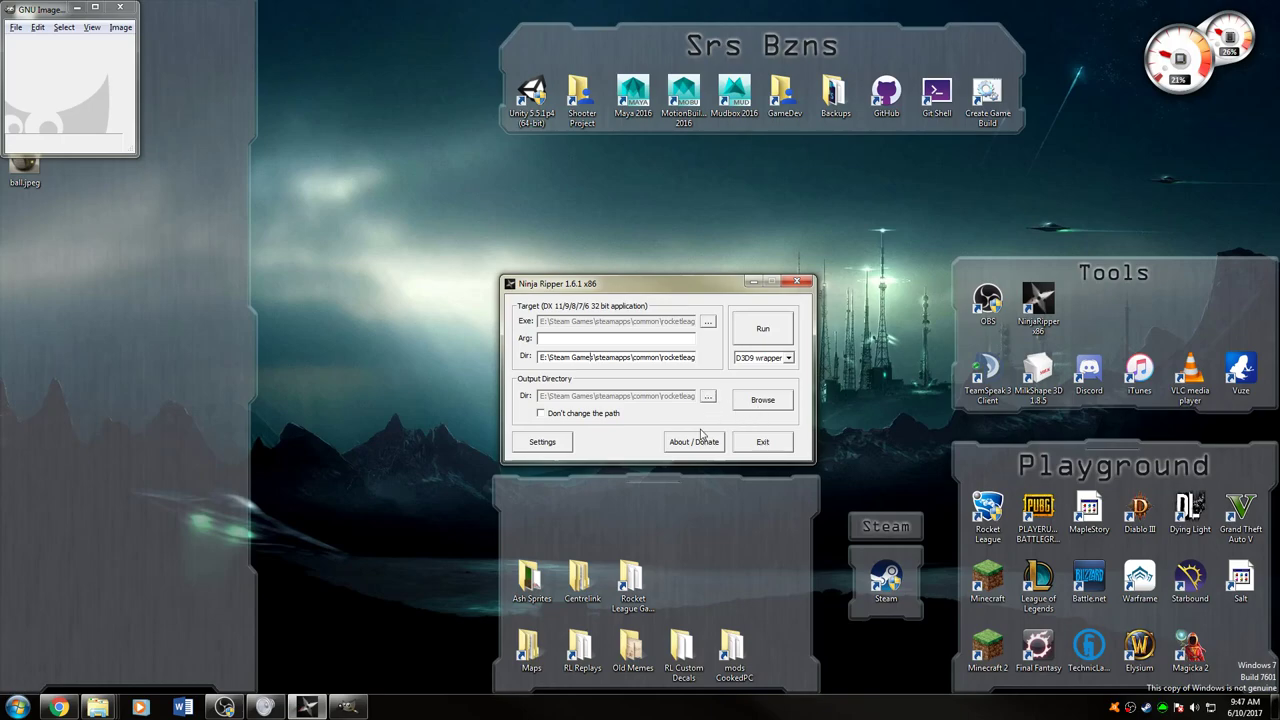
Review the ripper settings with the F10/F9/F12 rip keys and close them unchanged
{"action": "left_click", "coordinate": [542, 443]}
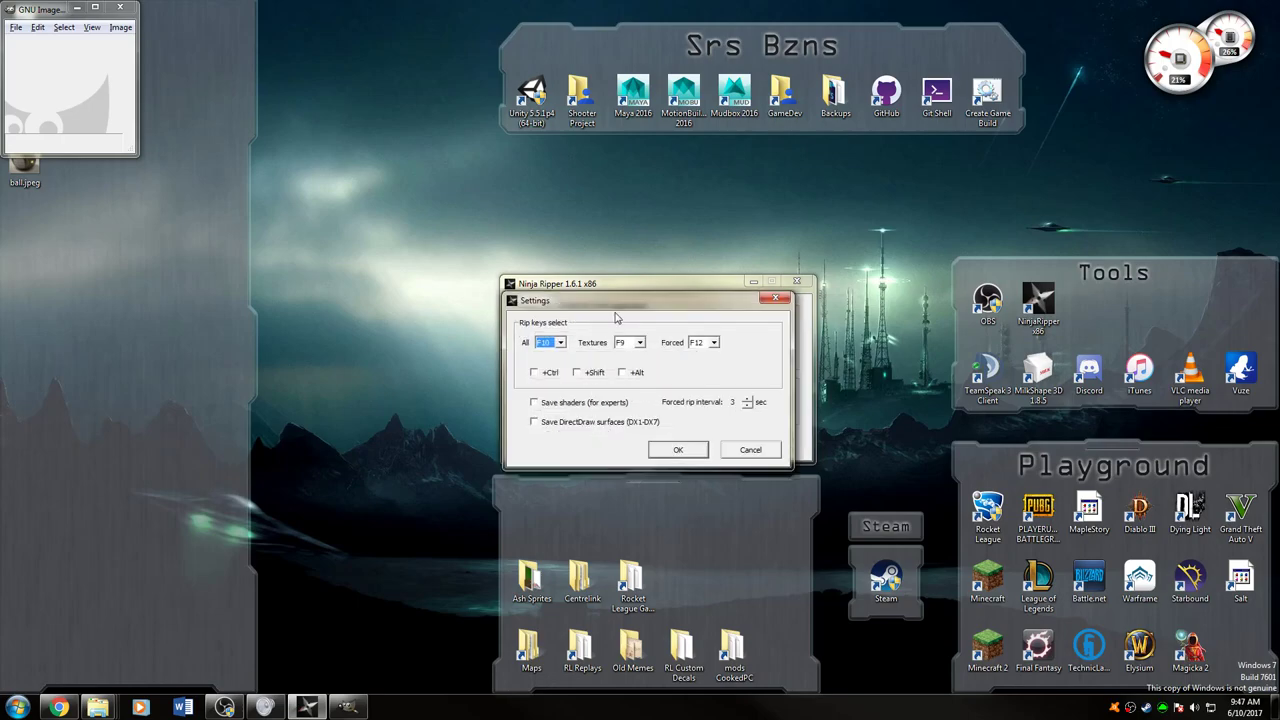
{"action": "left_click_drag", "start_coordinate": [617, 316], "coordinate": [313, 297]}
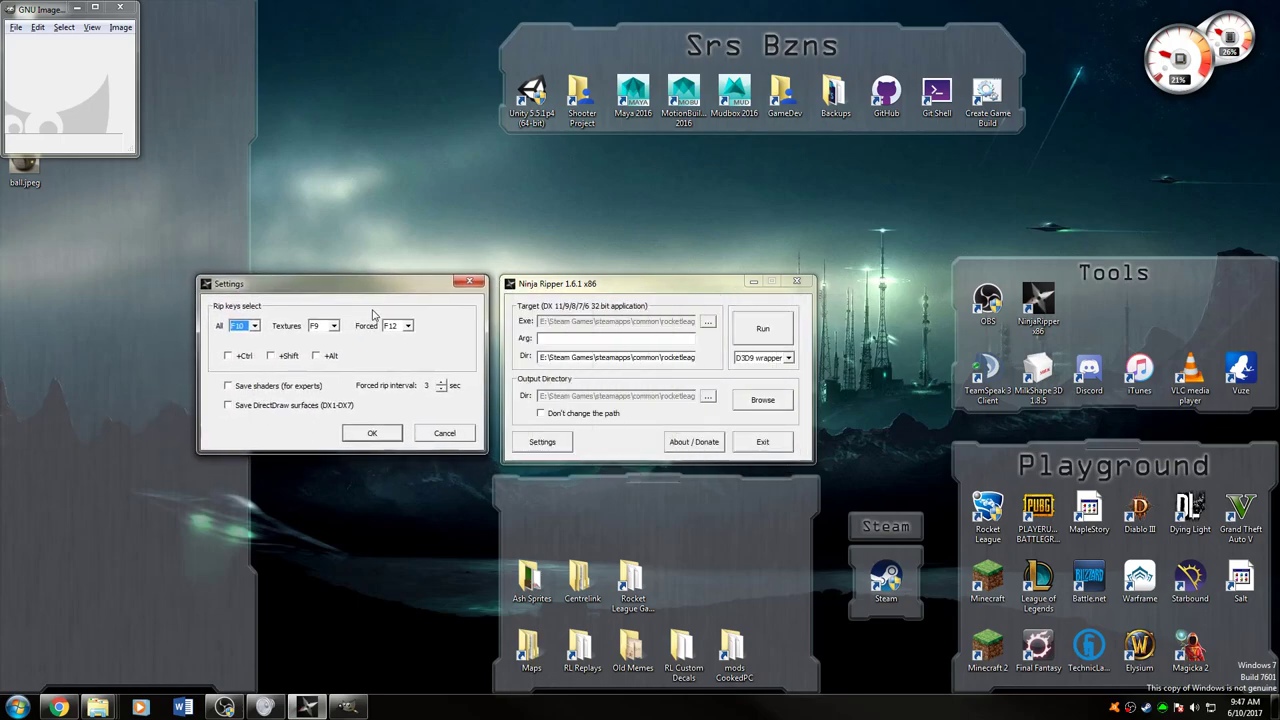
{"action": "left_click", "coordinate": [472, 284]}
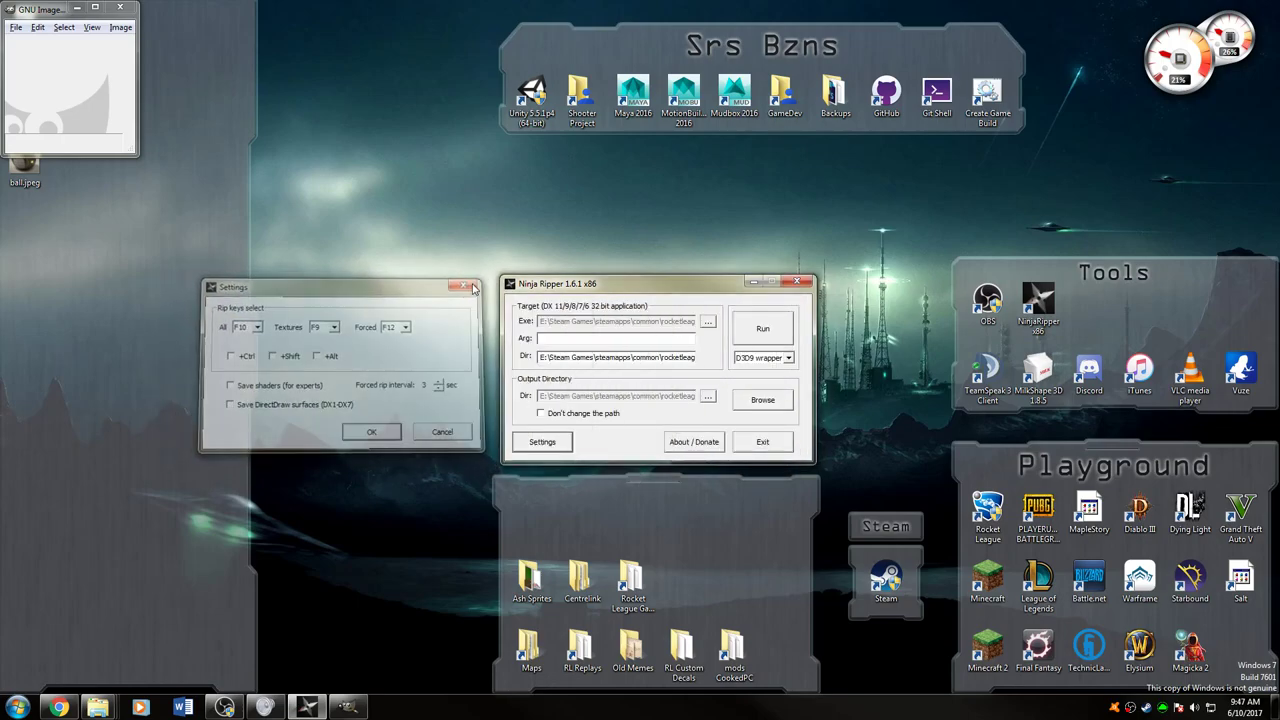
Keep the D3D9 wrapper and launch Rocket League with the ripper attached
{"action": "left_click", "coordinate": [777, 358]}
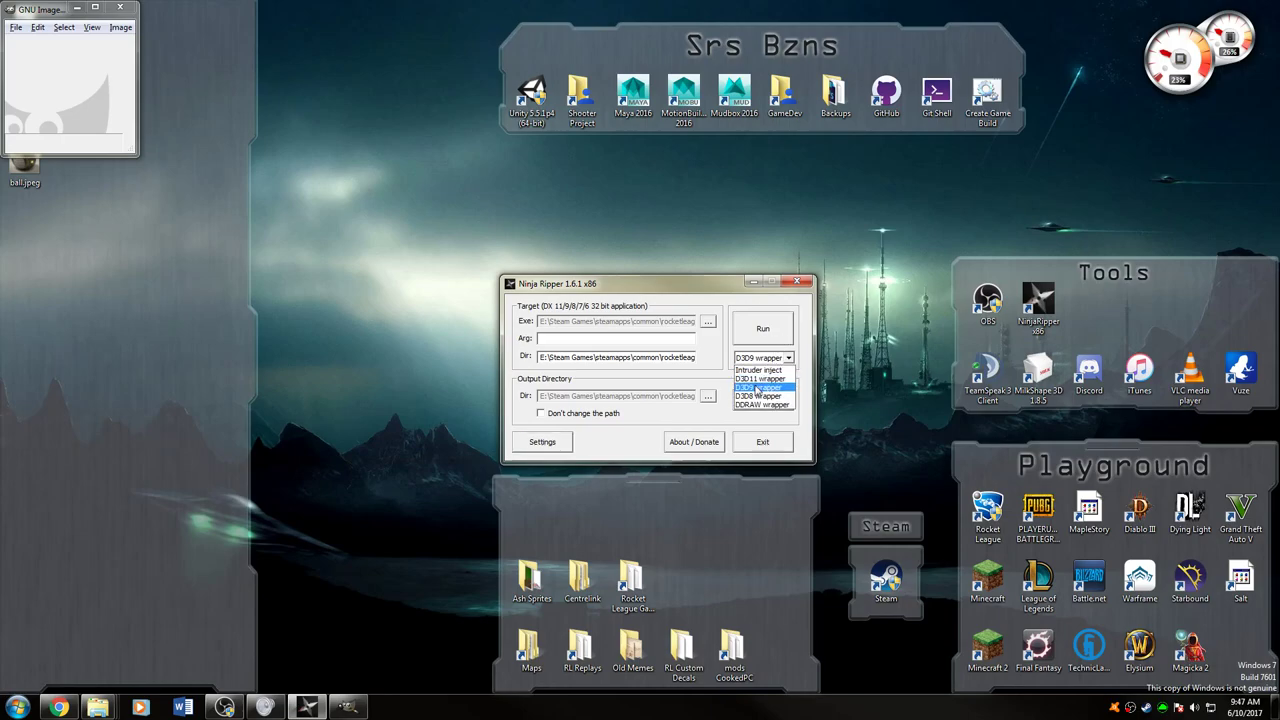
{"action": "left_click", "coordinate": [757, 387]}
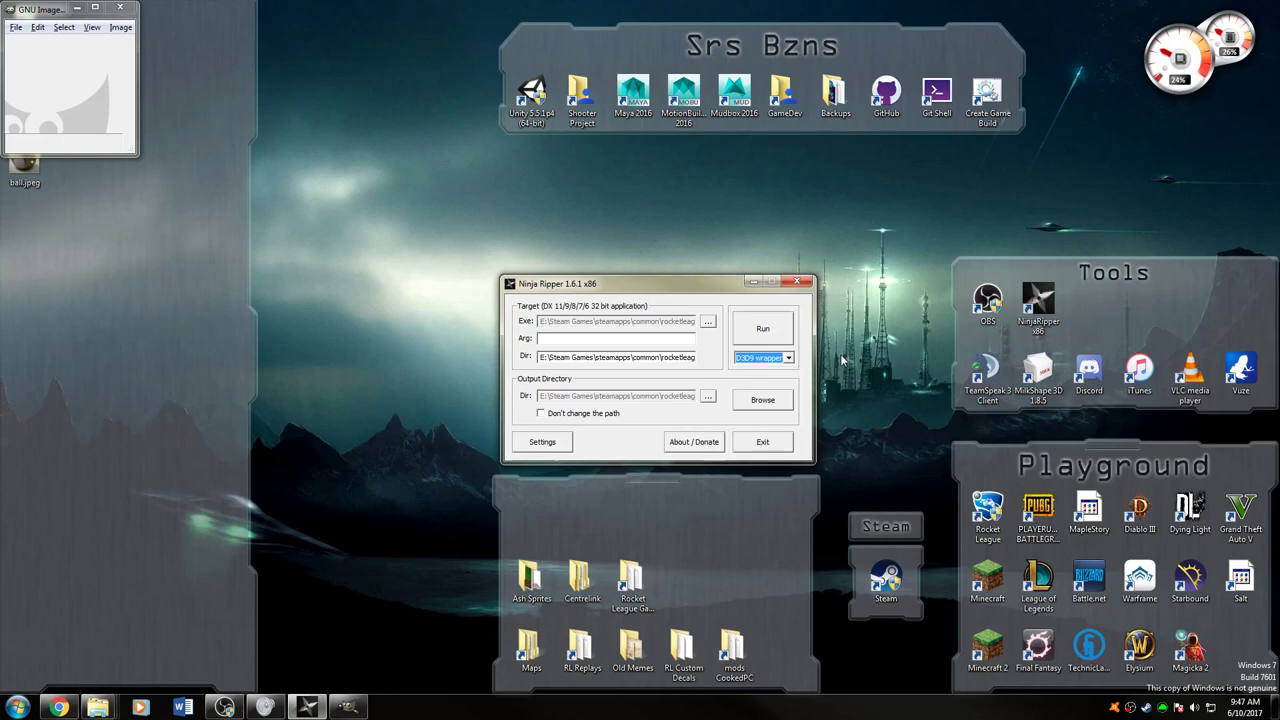
{"action": "left_click", "coordinate": [788, 340]}
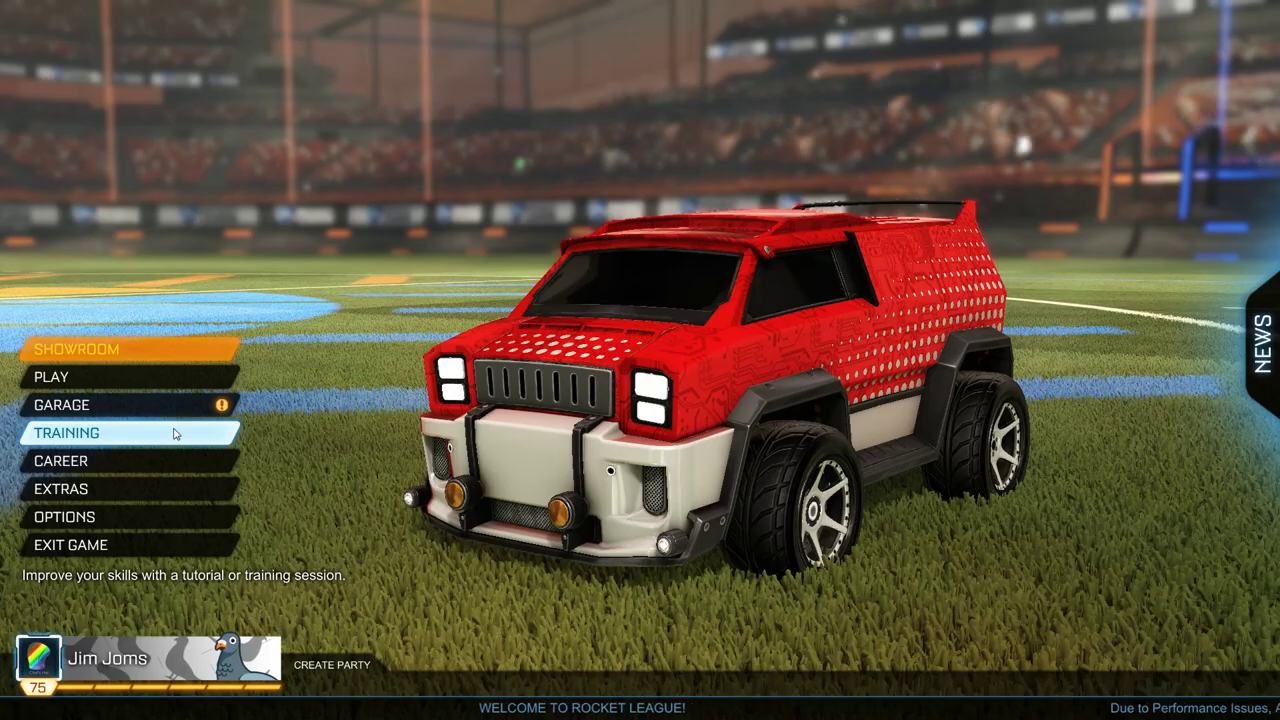
Go to the Preset 2 garage from Rocket League's main menu
{"action": "left_click", "coordinate": [107, 405]}
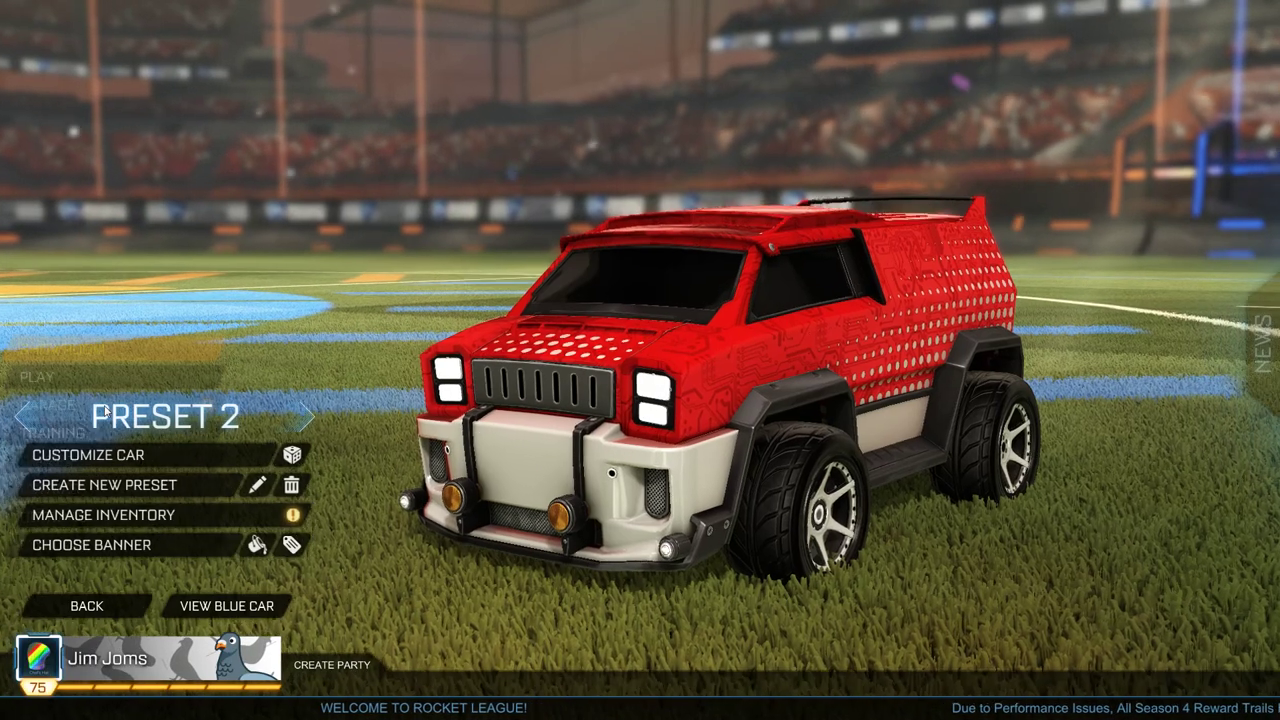
Change the Orange Primary paint finish to Carbon Fiber, then back out to the main menu
{"action": "left_click", "coordinate": [173, 458]}
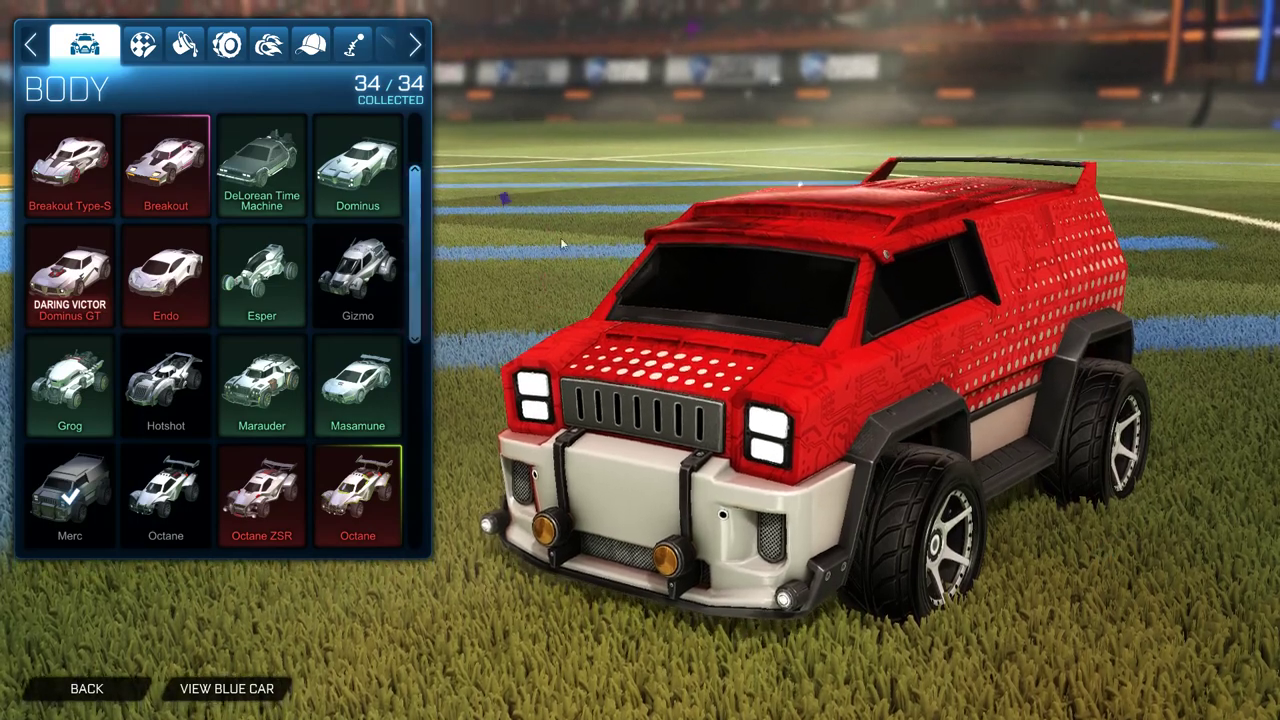
{"action": "key", "text": "e"}
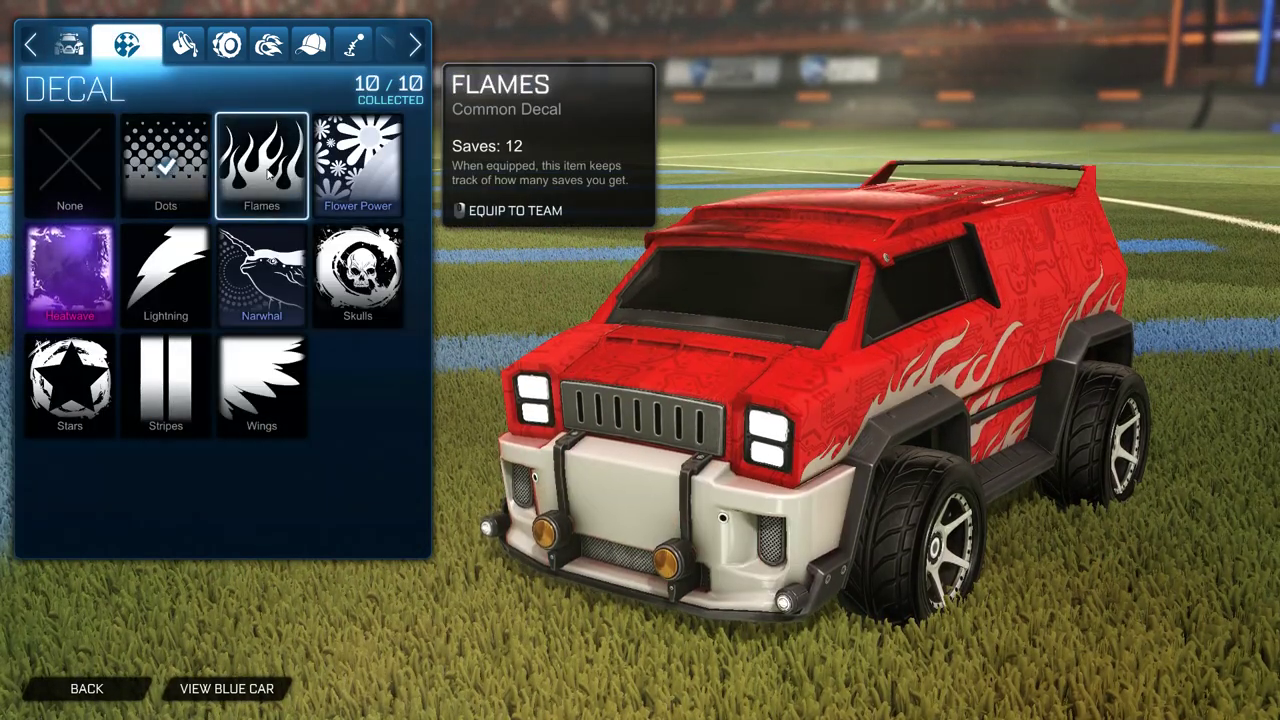
{"action": "key", "text": "e"}
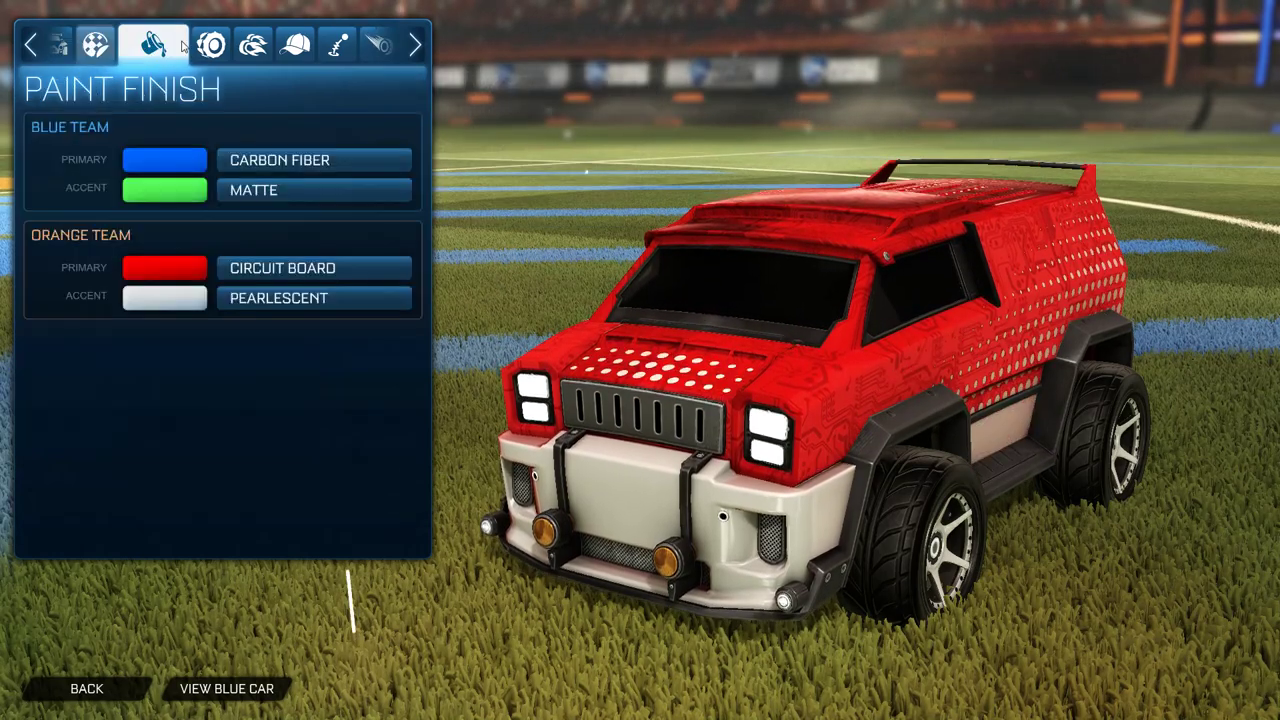
{"action": "left_click", "coordinate": [293, 262]}
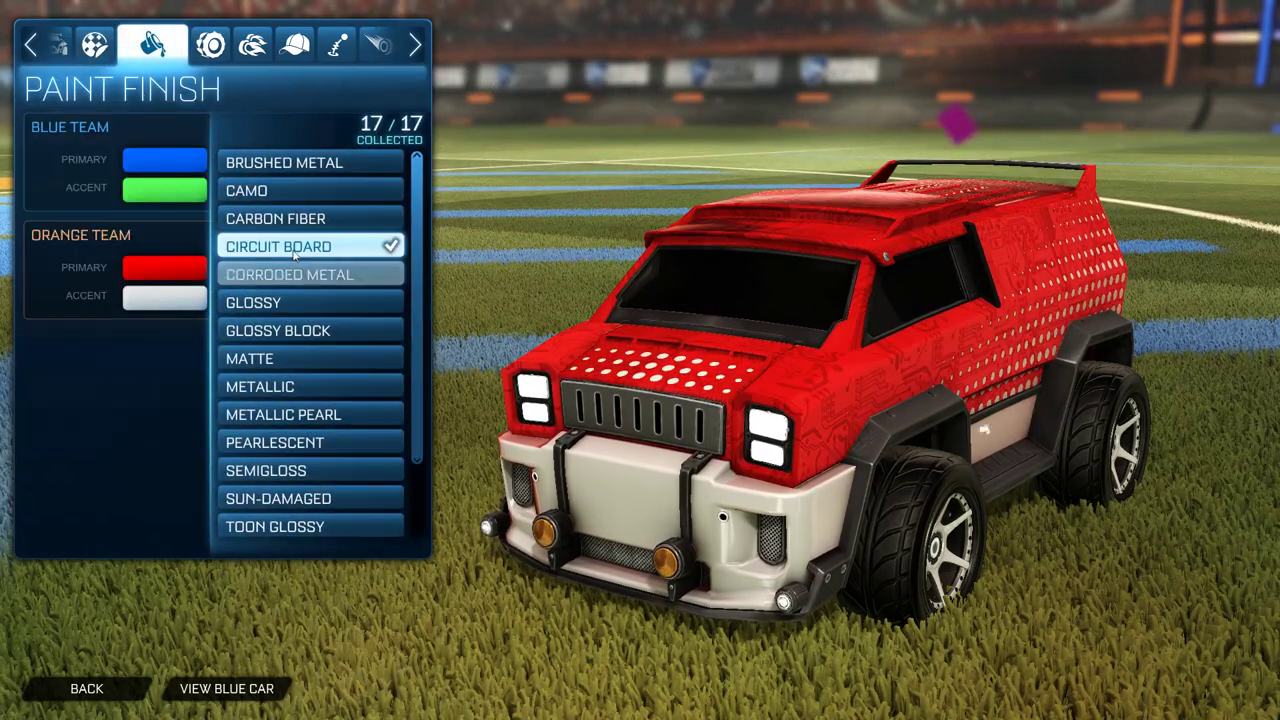
{"action": "left_click", "coordinate": [290, 302]}
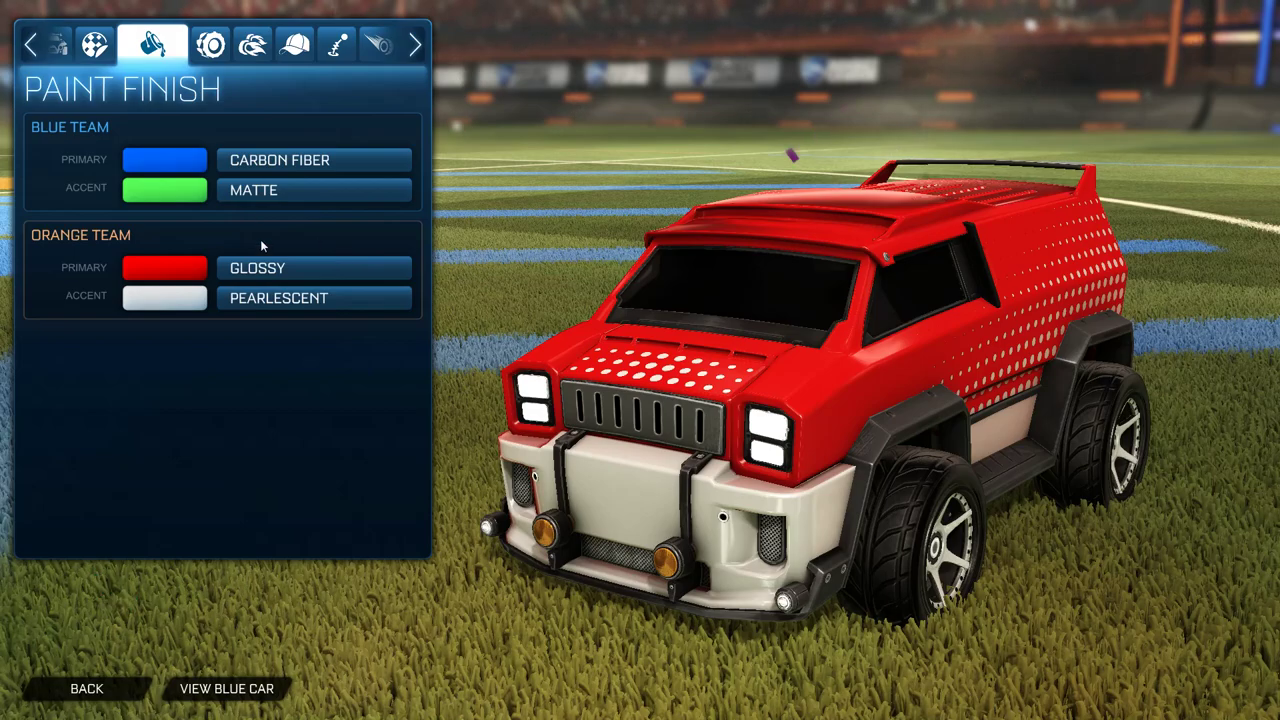
{"action": "left_click", "coordinate": [275, 266]}
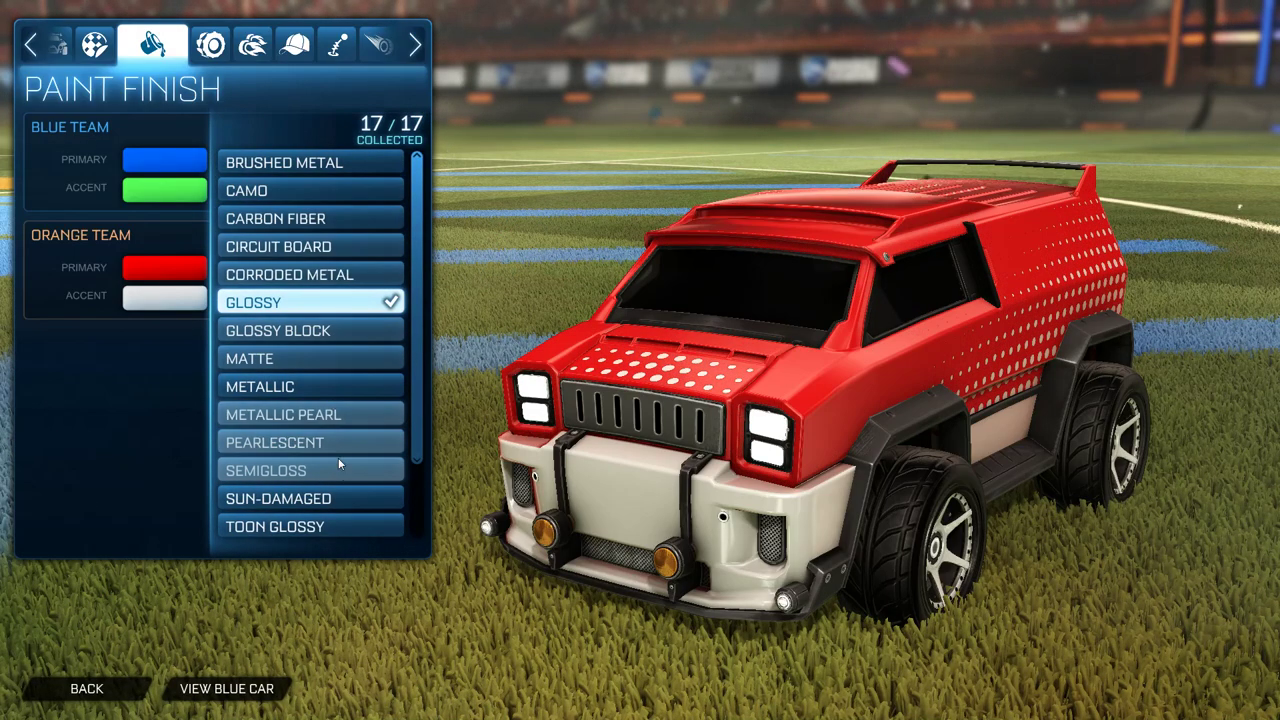
{"action": "left_click", "coordinate": [145, 406]}
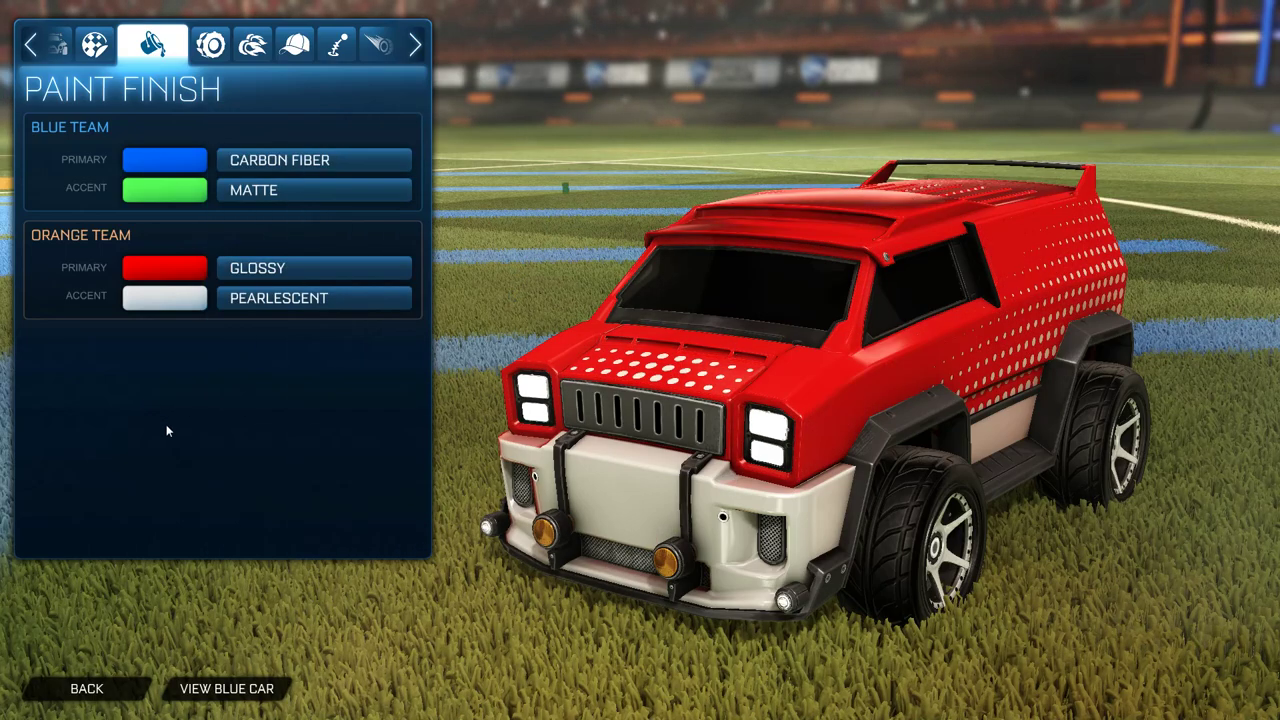
{"action": "left_click", "coordinate": [290, 270]}
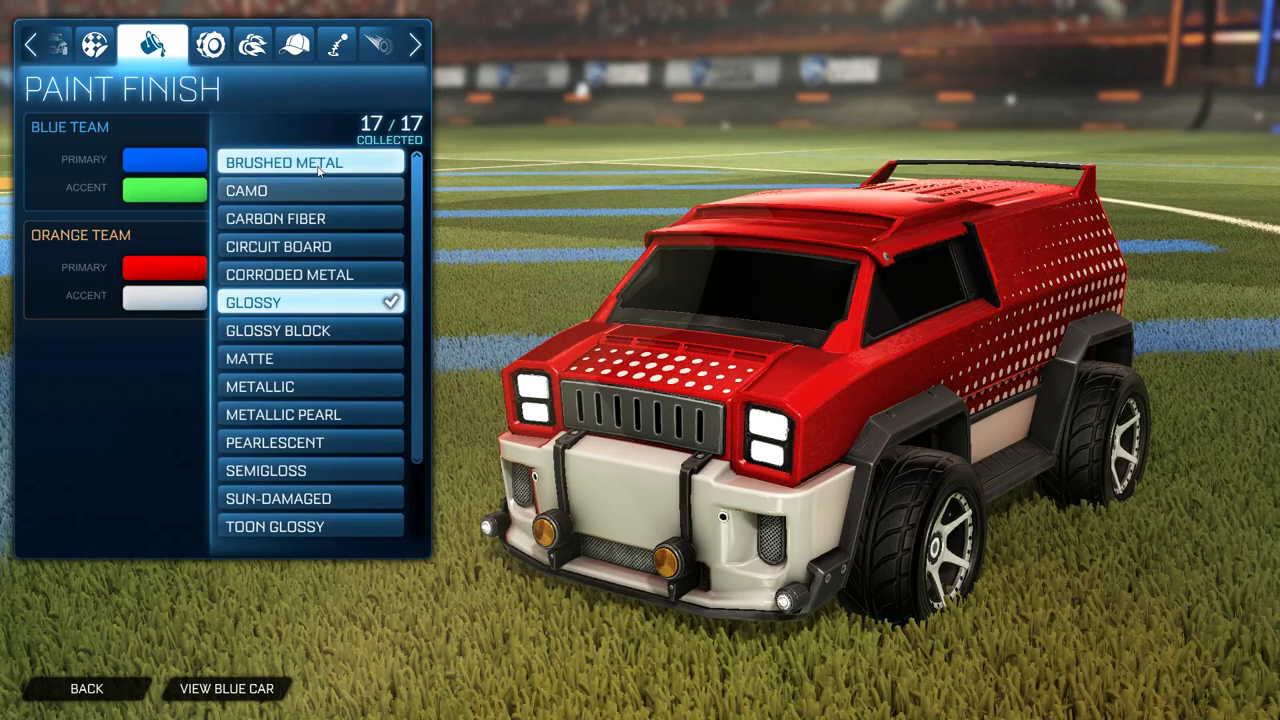
{"action": "left_click", "coordinate": [316, 218]}
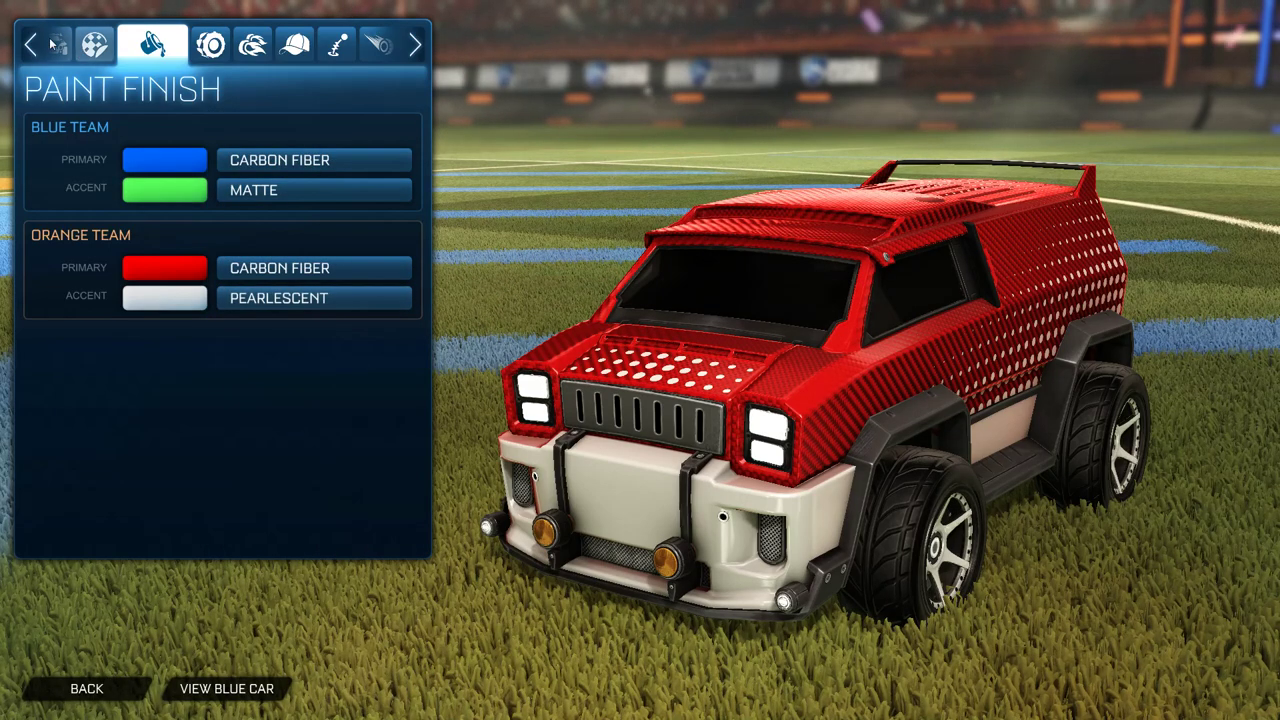
{"action": "key", "text": "Escape"}
{"action": "key", "text": "Escape"}
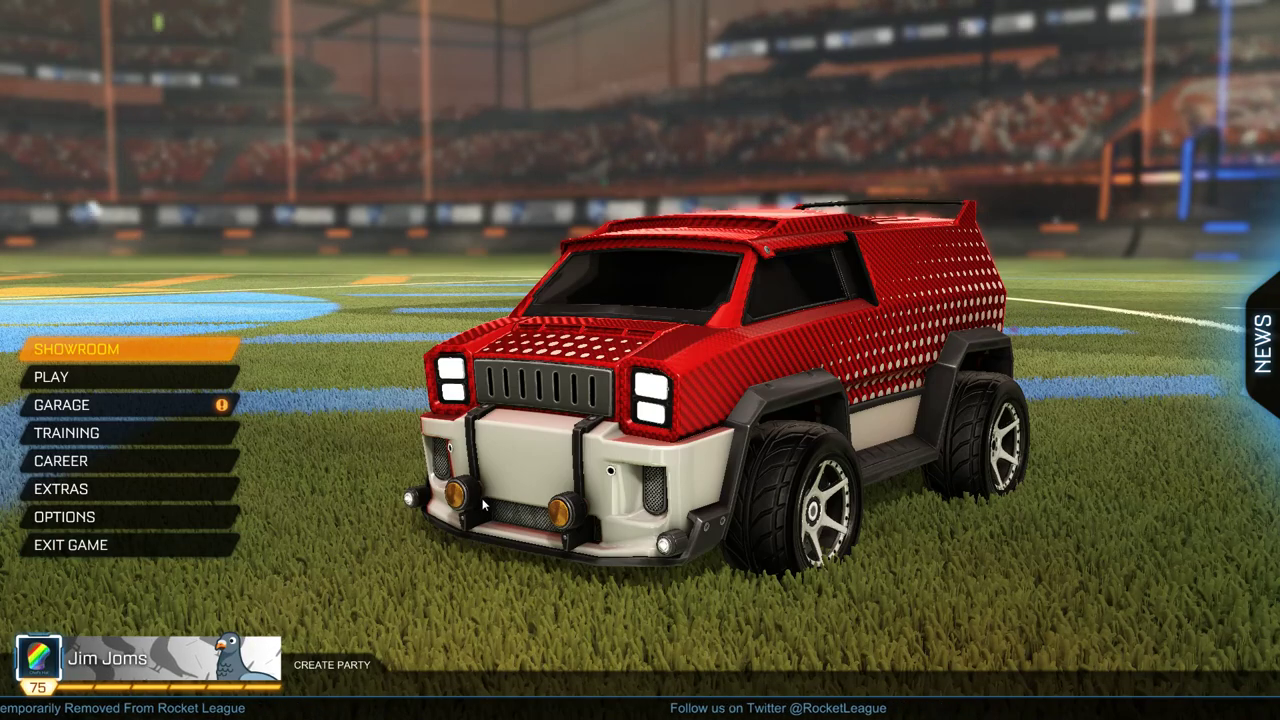
Choose Exit Game and confirm Yes to quit Rocket League
{"action": "left_click", "coordinate": [204, 556]}
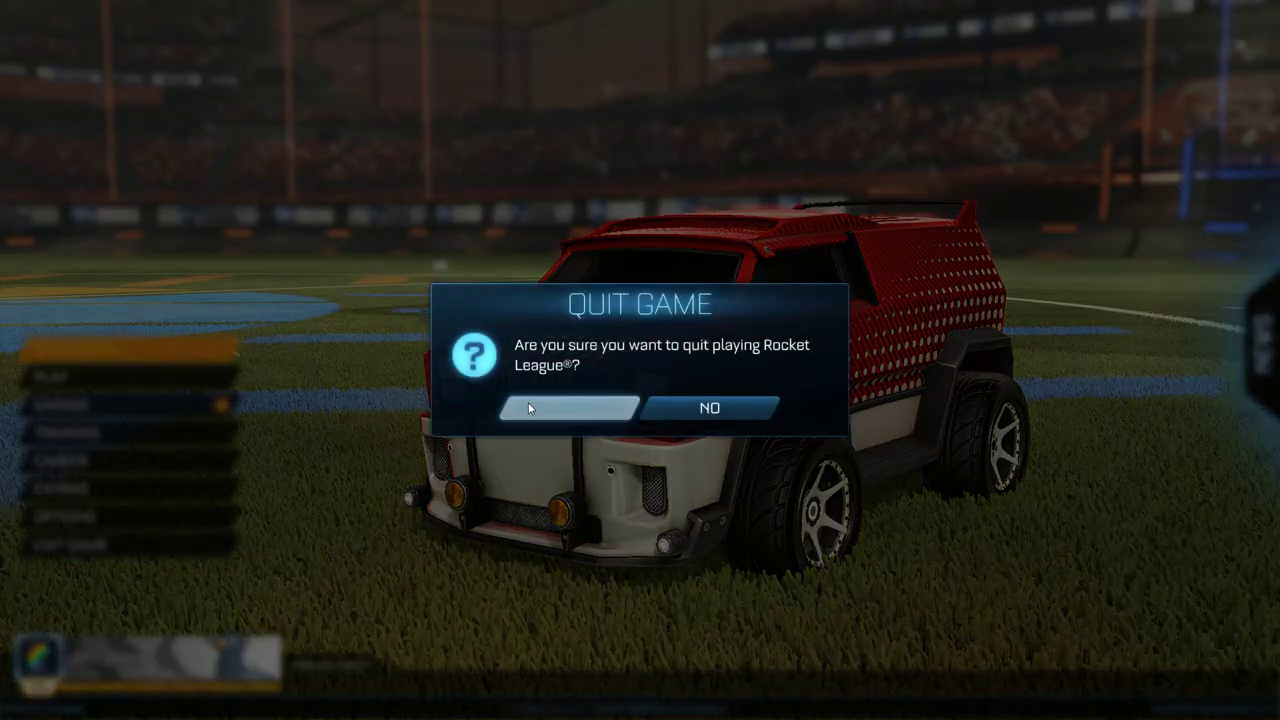
{"action": "left_click", "coordinate": [632, 416]}
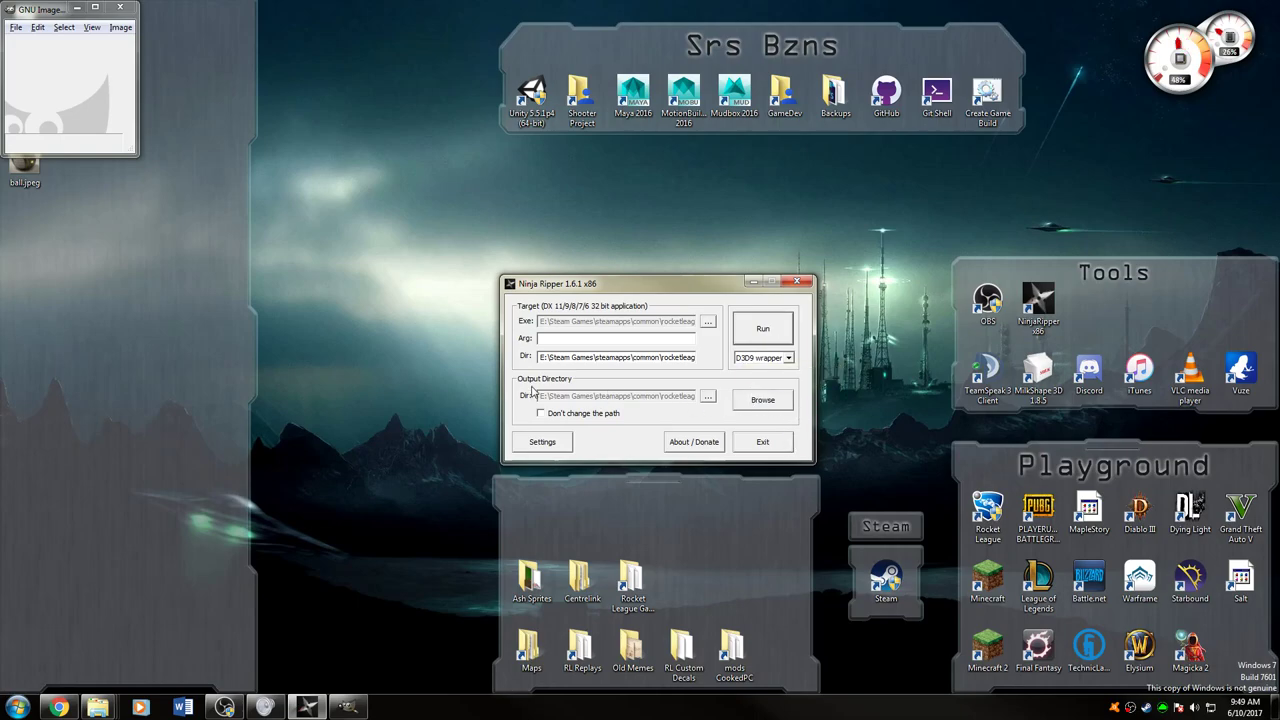
Browse the _NinjaRipper capture folders and attempt deleting the older capture, cancelling when it's in use
{"action": "left_click", "coordinate": [785, 402]}
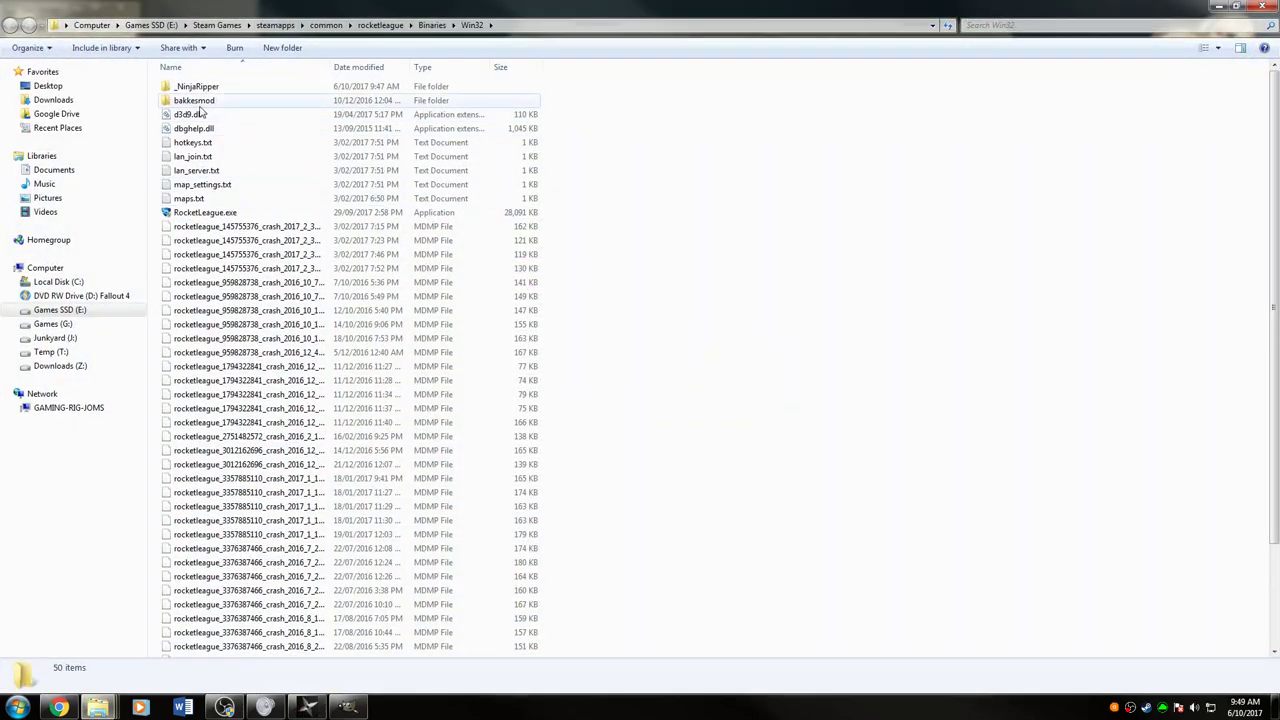
{"action": "double_click", "coordinate": [192, 88]}
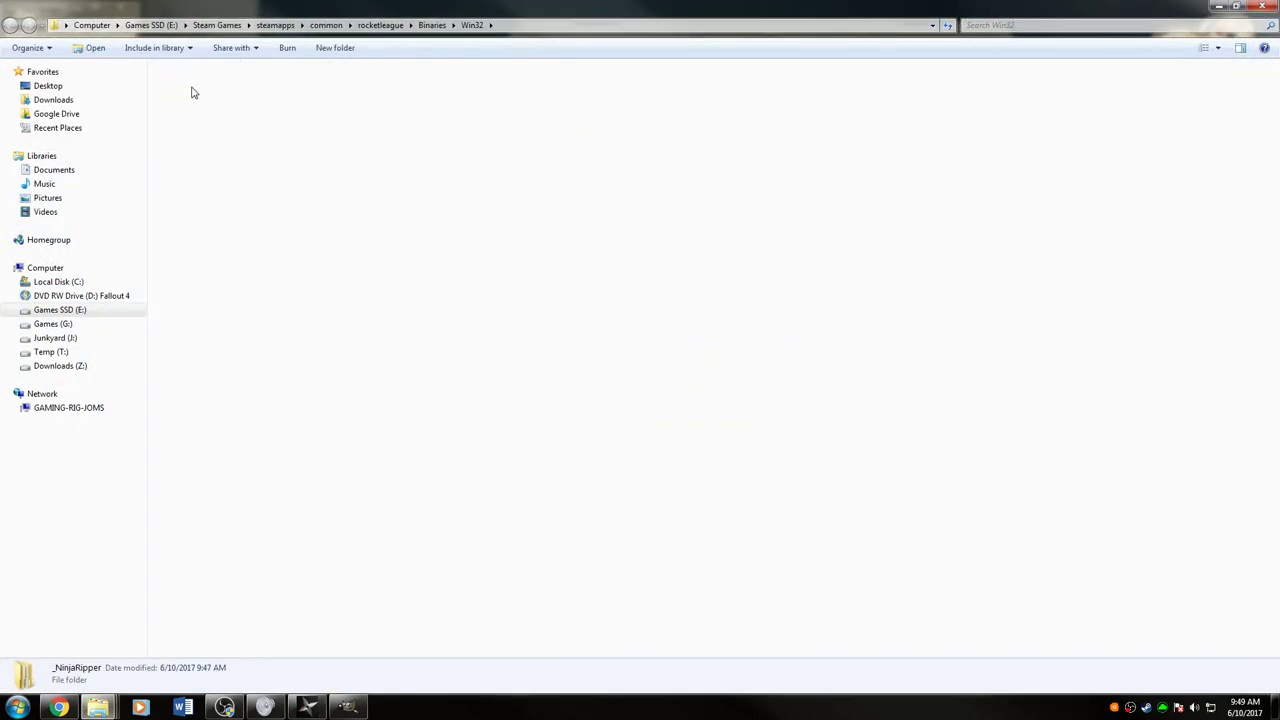
{"action": "left_click_drag", "start_coordinate": [306, 88], "coordinate": [313, 126]}
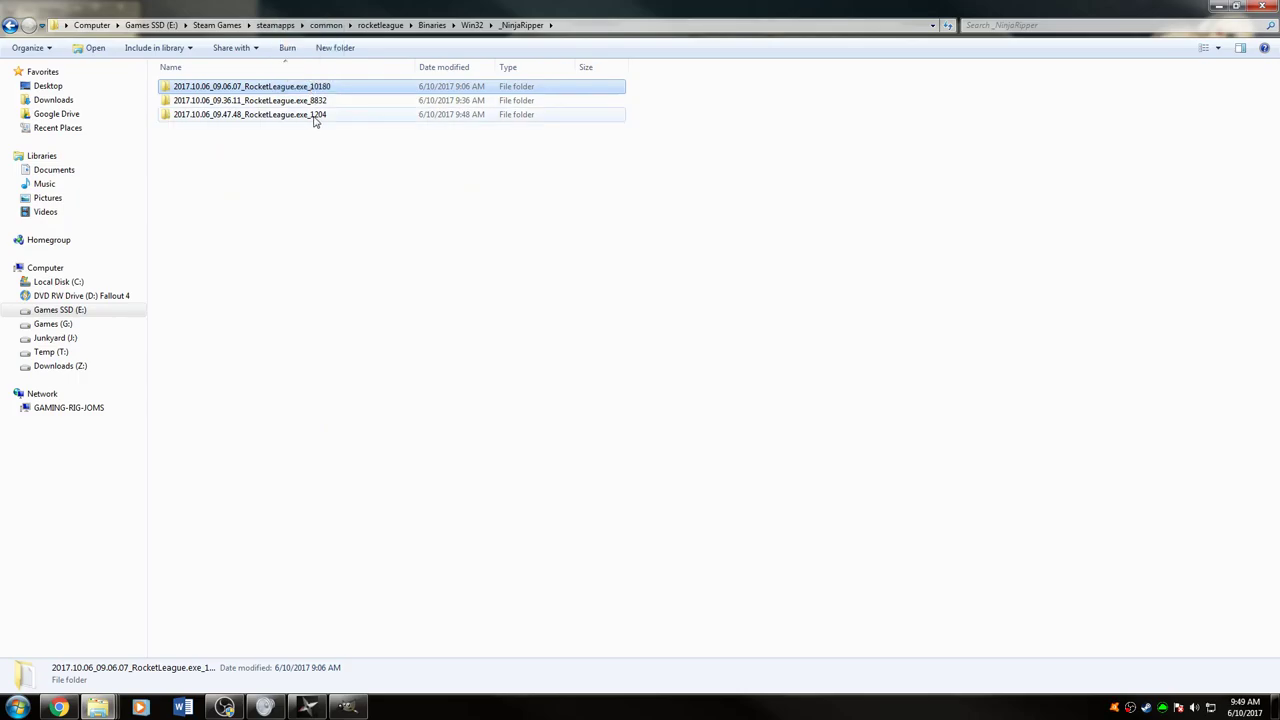
{"action": "double_click", "coordinate": [316, 114]}
{"action": "left_click", "coordinate": [10, 25]}
{"action": "left_click", "coordinate": [214, 101]}
{"action": "double_click", "coordinate": [214, 101]}
{"action": "left_click", "coordinate": [10, 25]}
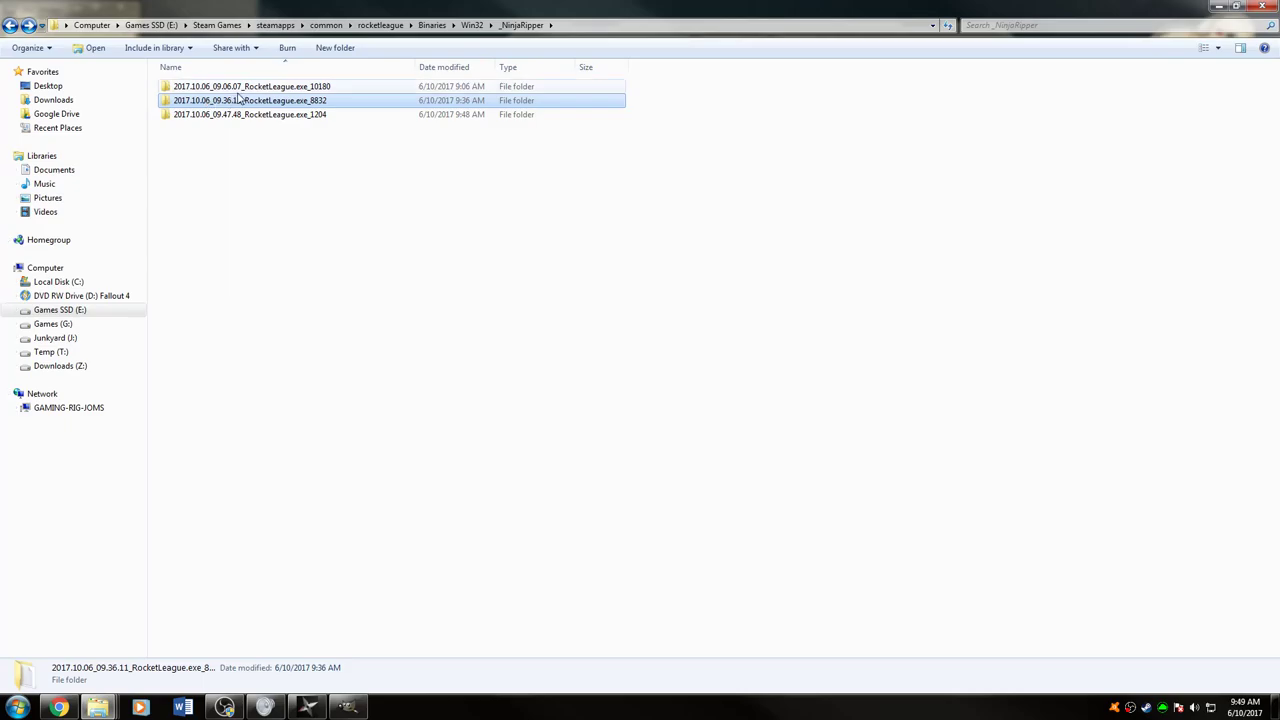
{"action": "key", "text": "Delete"}
{"action": "key", "text": "Return"}
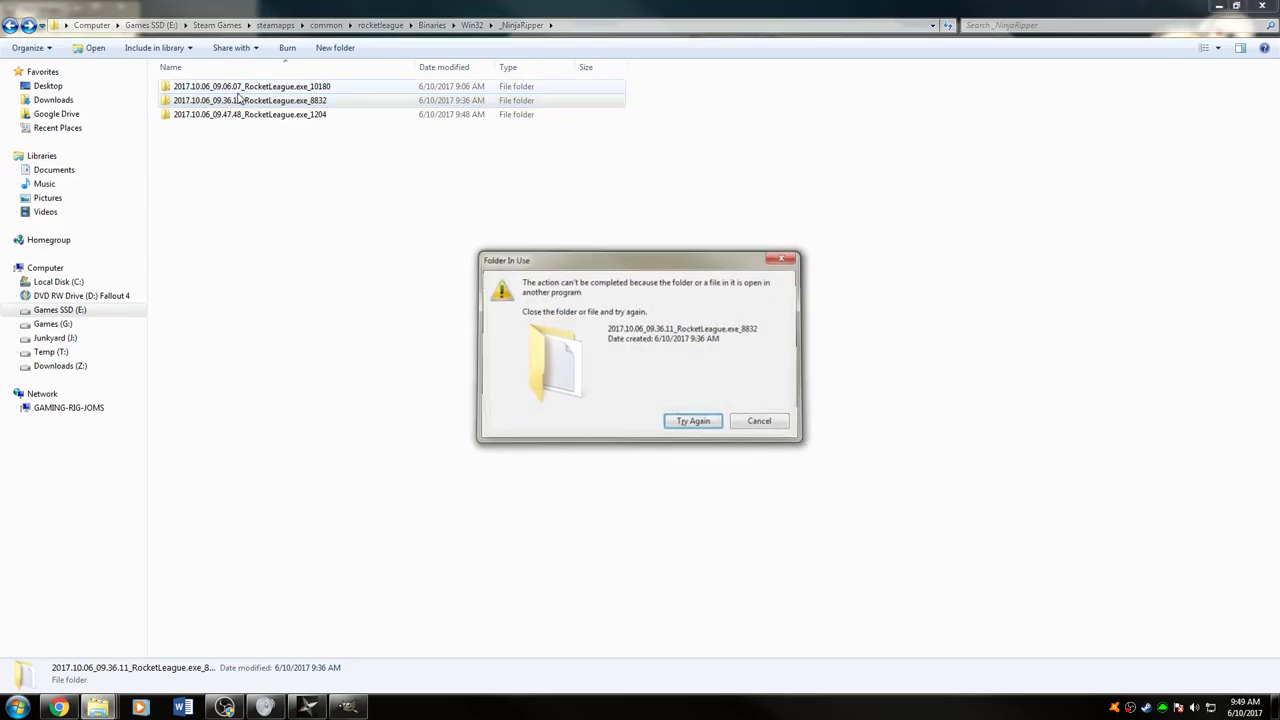
{"action": "left_click", "coordinate": [760, 422]}
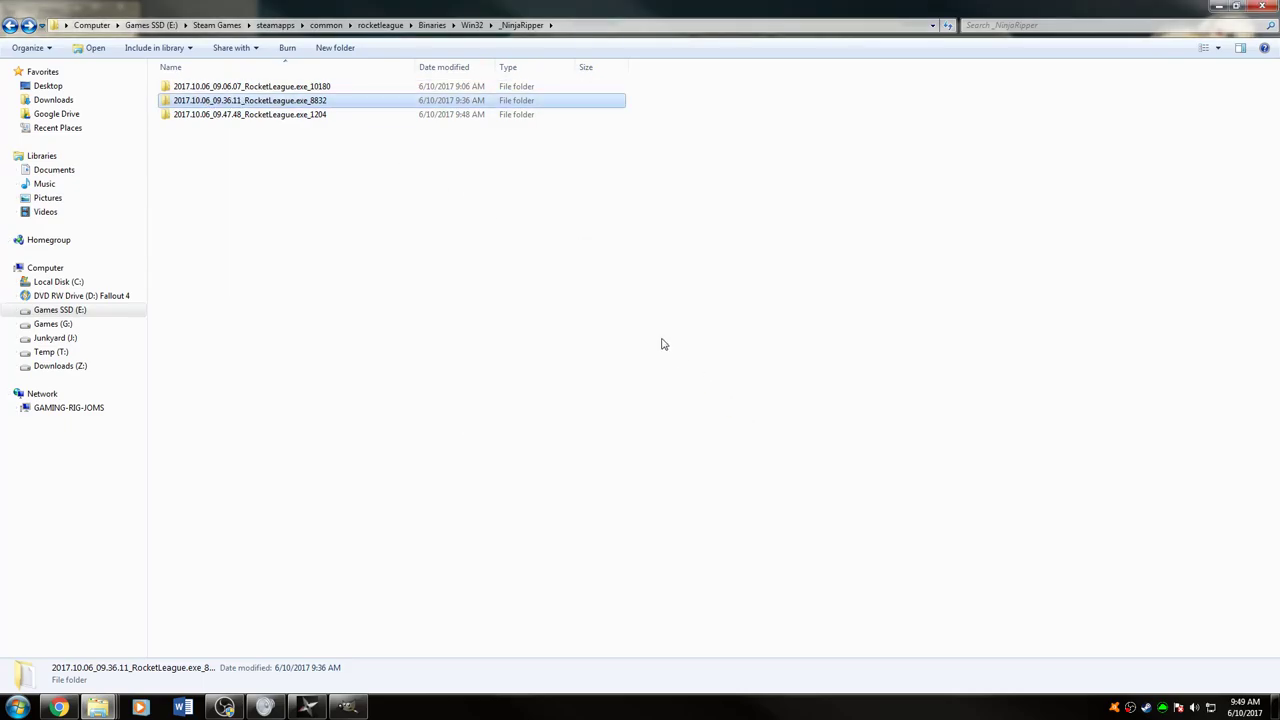
Open the 09.47.48 capture subfolder and scroll through its Mesh .rip files
{"action": "left_click", "coordinate": [312, 114]}
{"action": "double_click", "coordinate": [312, 114]}
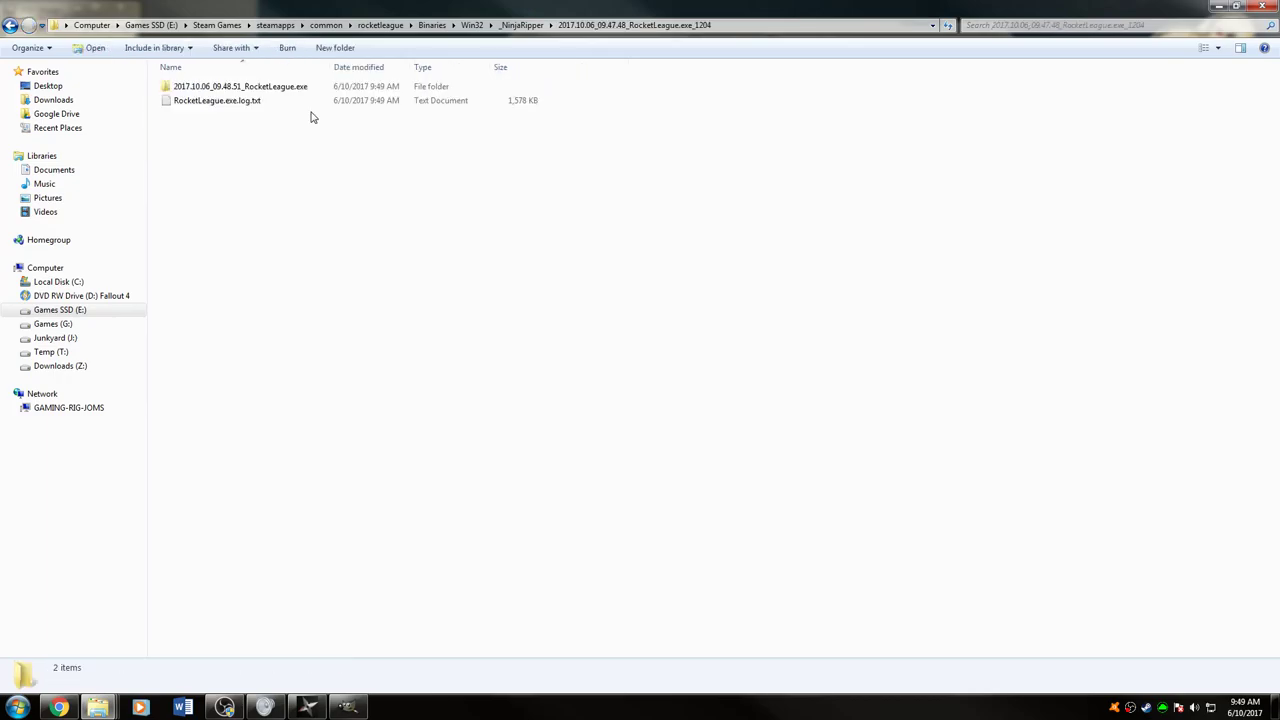
{"action": "double_click", "coordinate": [252, 88]}
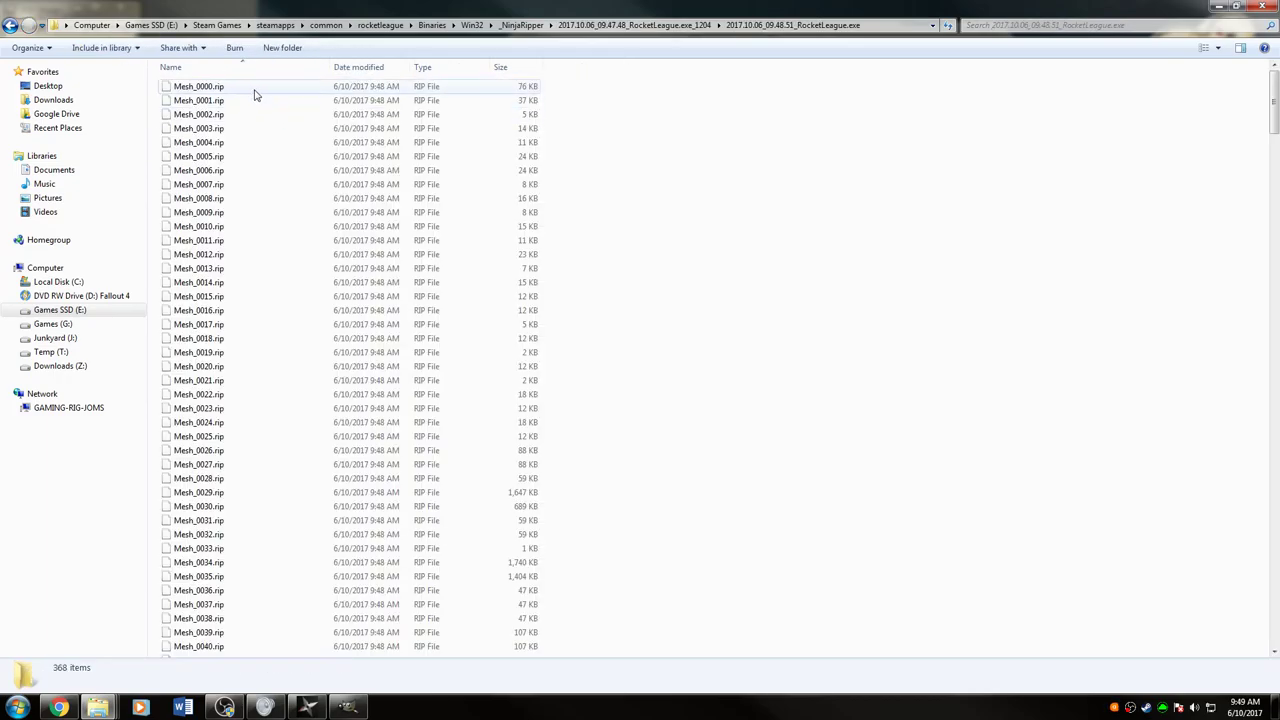
{"action": "left_click", "coordinate": [254, 90]}
{"action": "left_click_drag", "start_coordinate": [1271, 120], "coordinate": [1172, 197]}
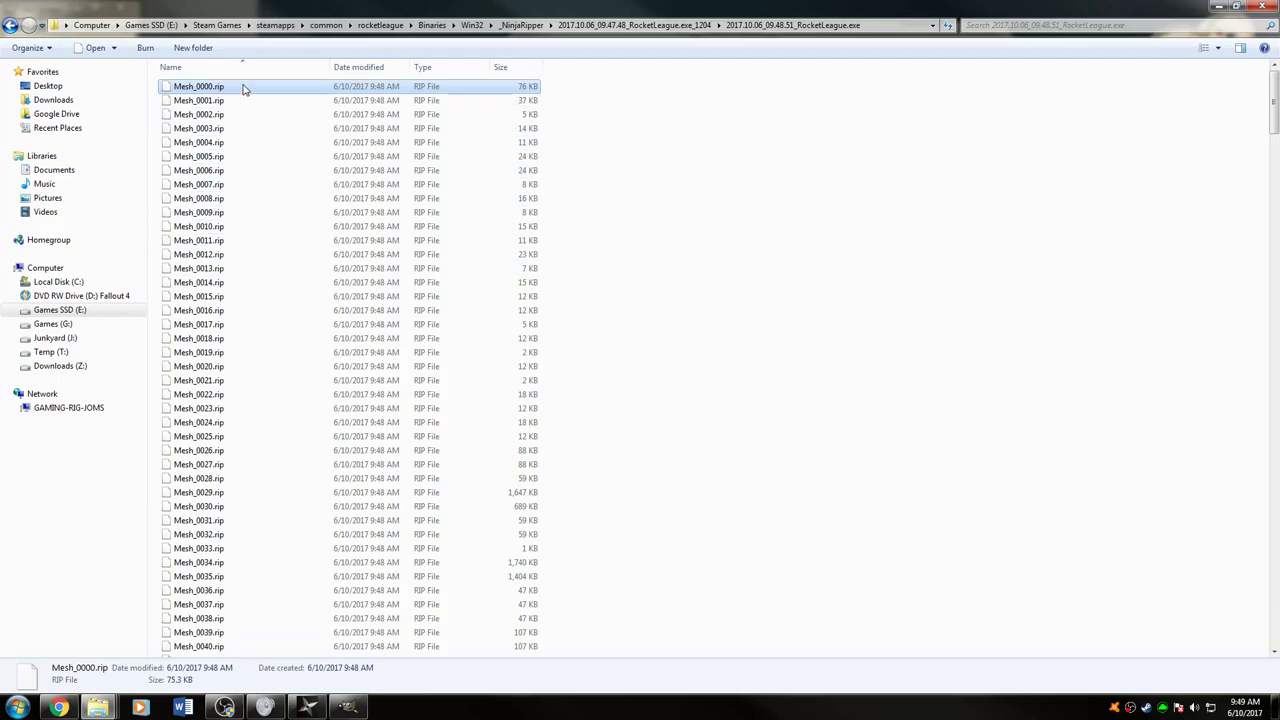
{"action": "scroll", "coordinate": [343, 290], "scroll_direction": "down", "scroll_amount": 12}
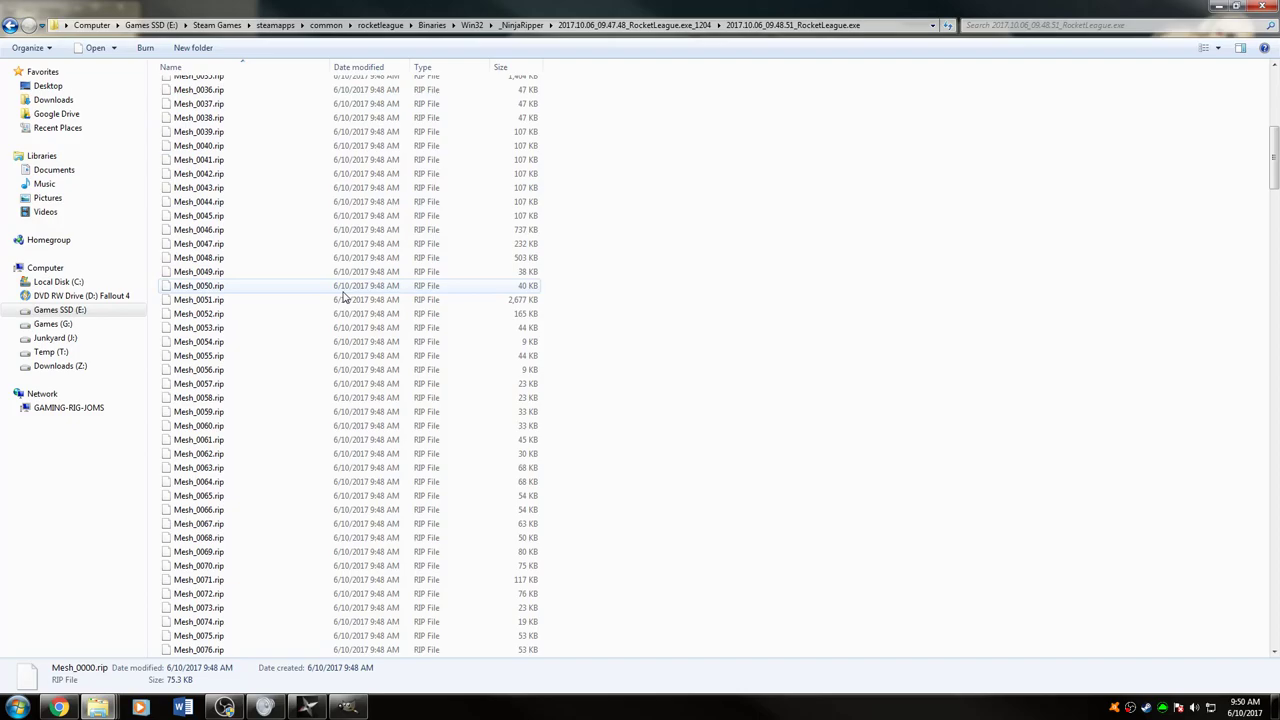
{"action": "scroll", "coordinate": [346, 297], "scroll_direction": "down", "scroll_amount": 10}
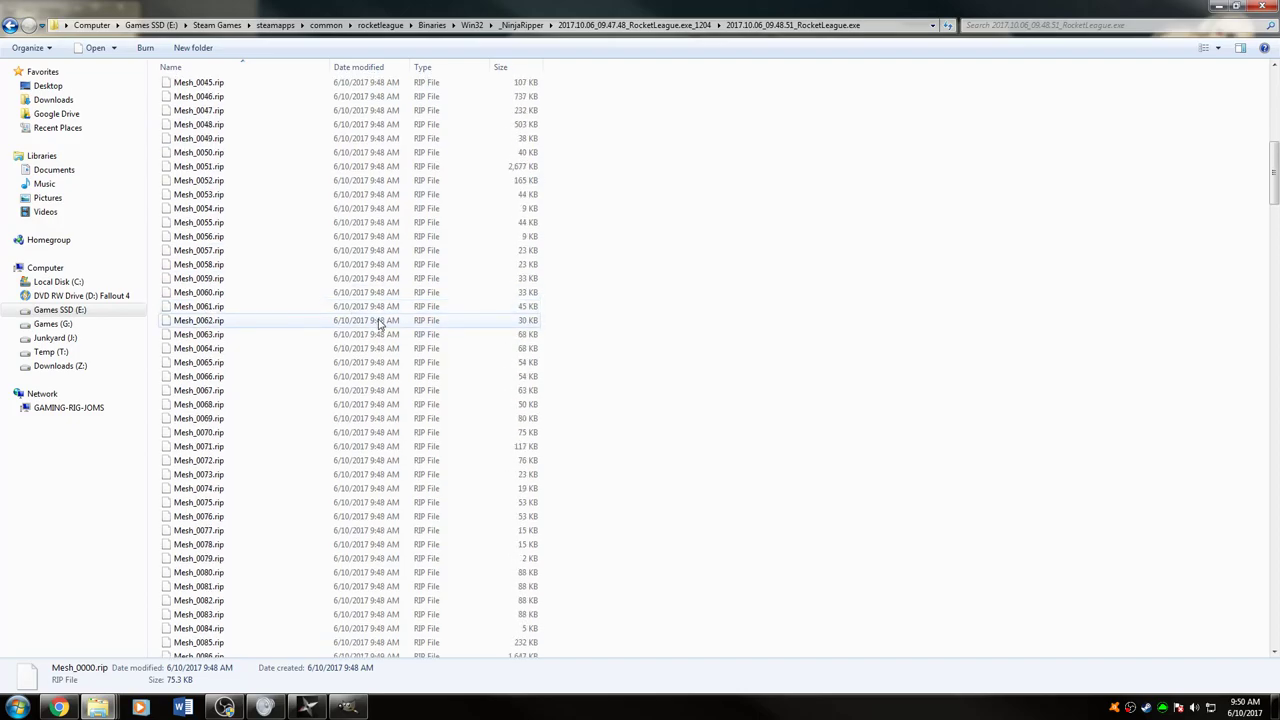
{"action": "scroll", "coordinate": [380, 330], "scroll_direction": "up", "scroll_amount": 20}
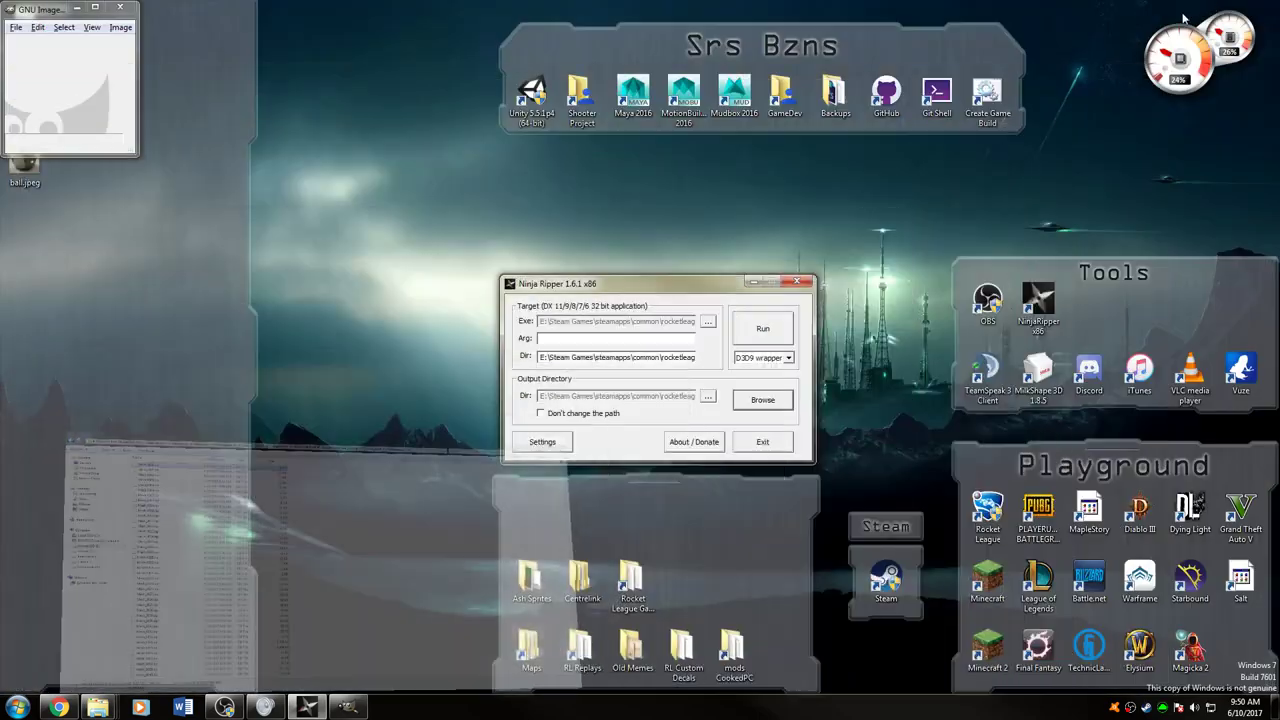
Launch Maya 2016 from the desktop and dismiss the What's New Highlight Settings notice
{"action": "double_click", "coordinate": [645, 96]}
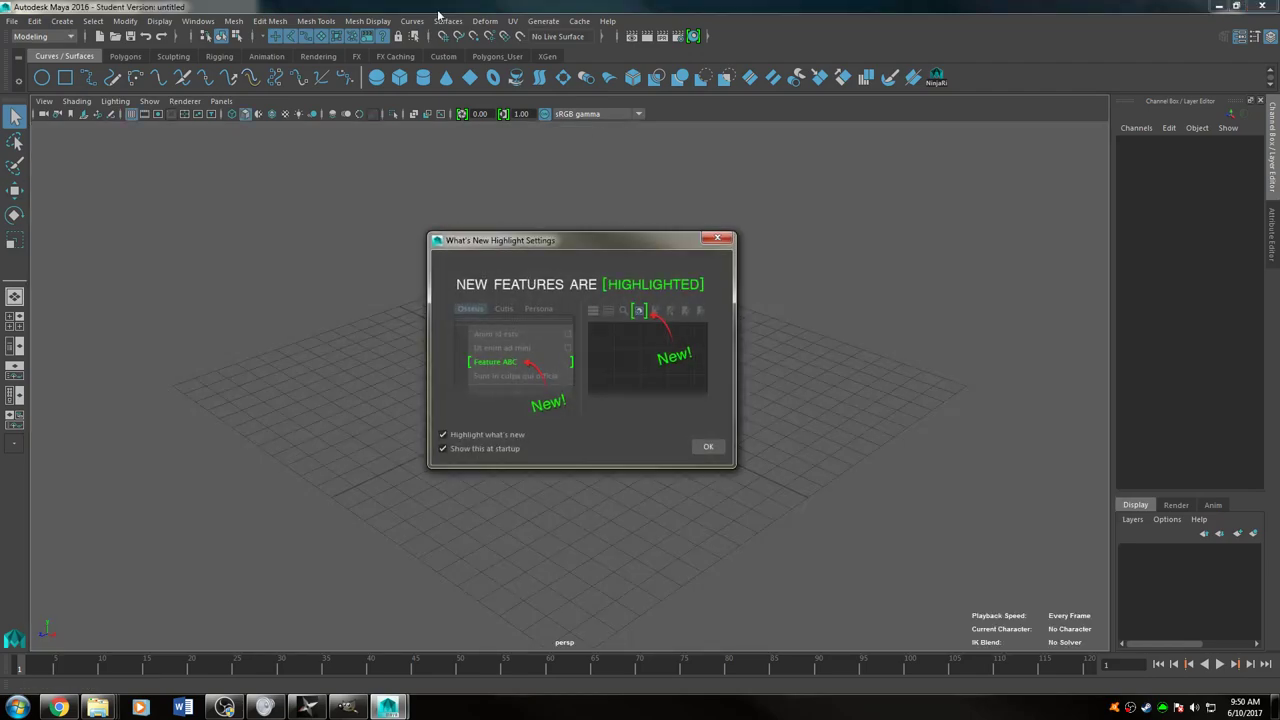
{"action": "key", "text": "Return"}
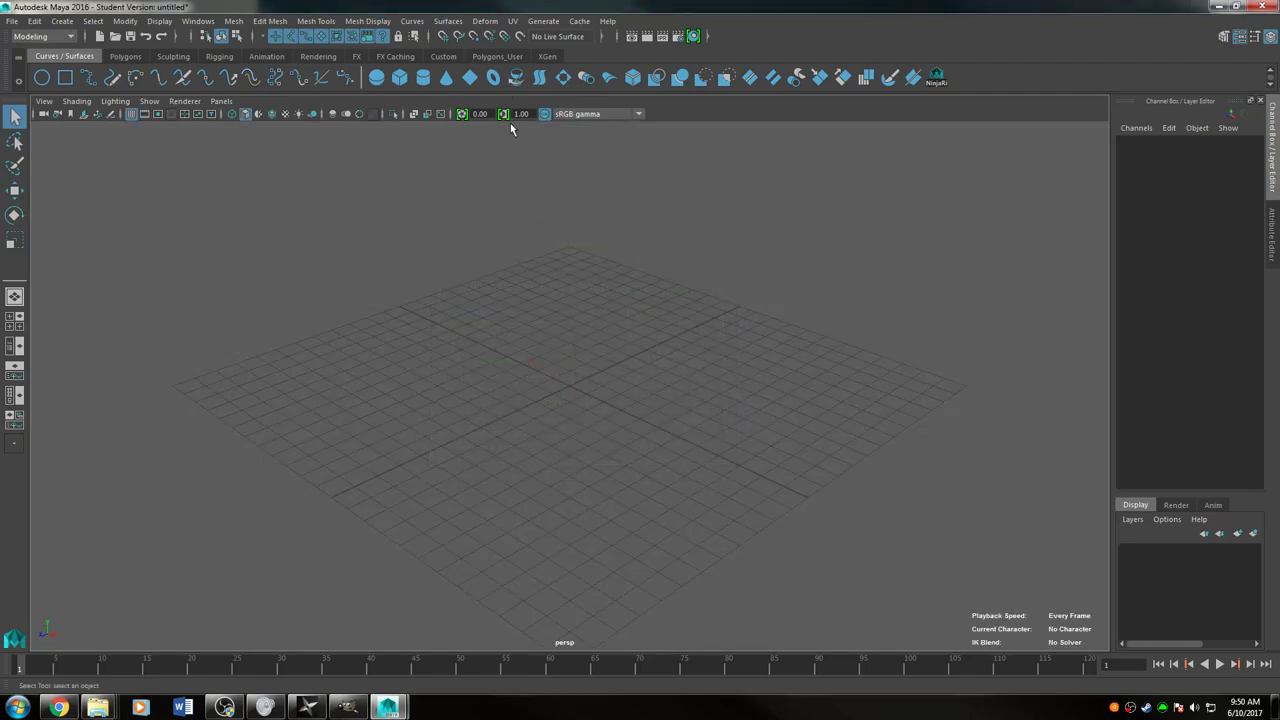
Import Mesh_0000 through Mesh_0233 .rip via Import RIP at scale 0.10, Rotate X 90
{"action": "left_click", "coordinate": [937, 78]}
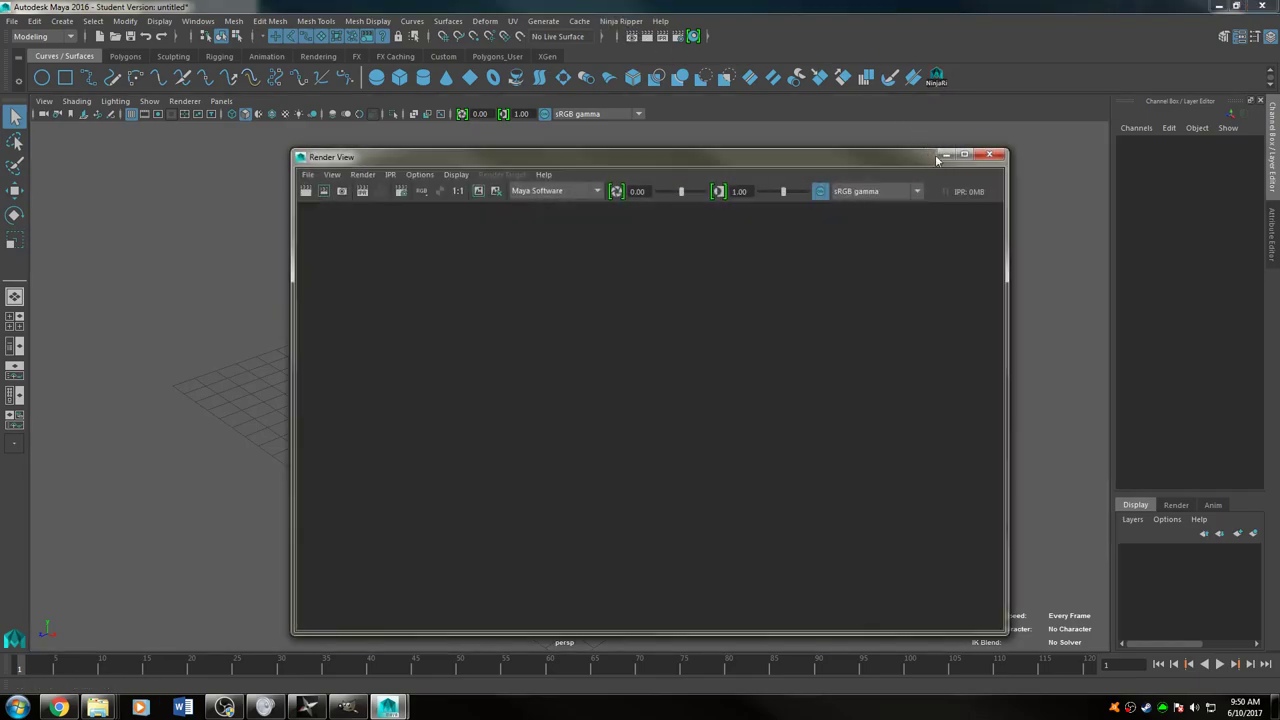
{"action": "left_click", "coordinate": [944, 157]}
{"action": "left_click", "coordinate": [622, 21]}
{"action": "left_click", "coordinate": [650, 48]}
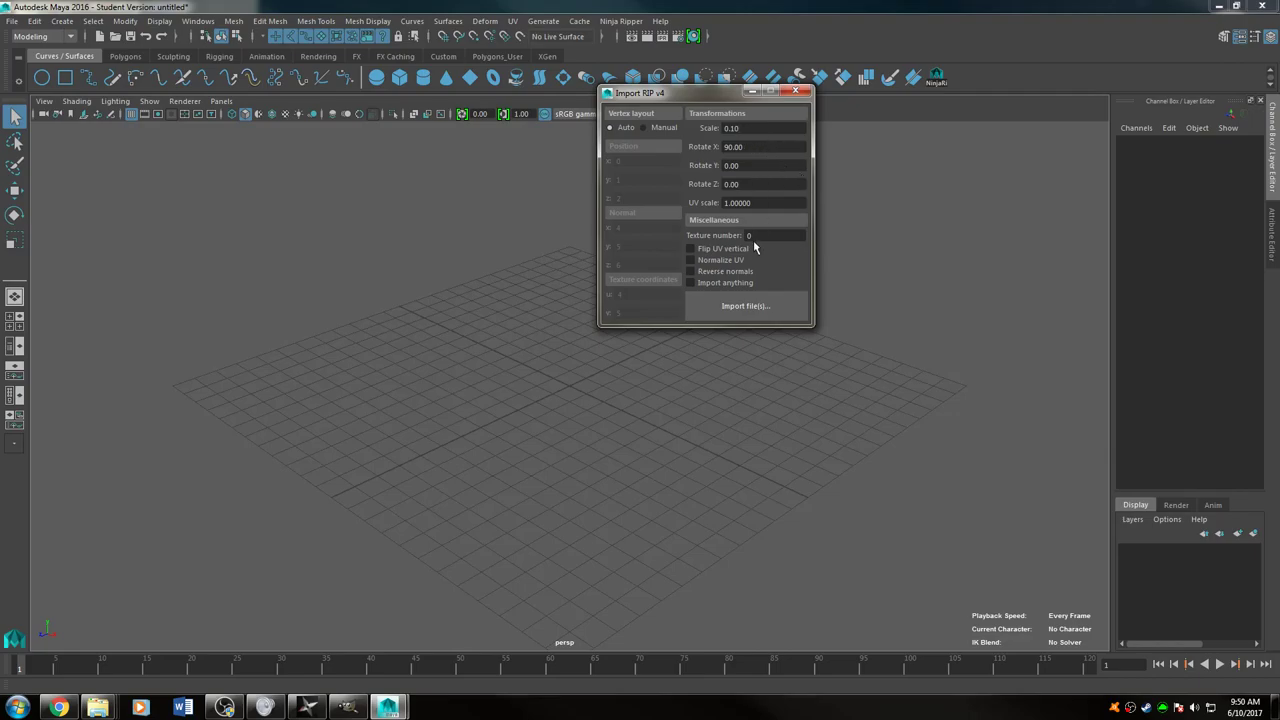
{"action": "left_click", "coordinate": [760, 305]}
{"action": "left_click", "coordinate": [500, 158]}
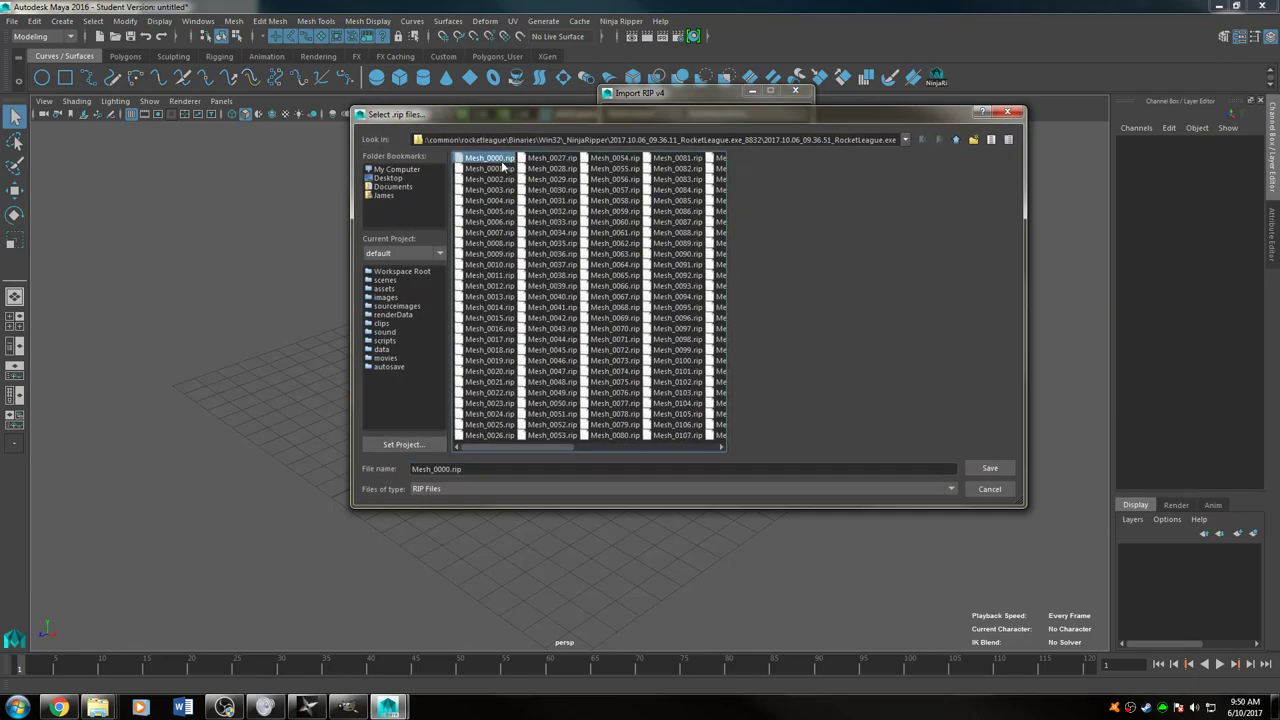
{"action": "left_click_drag", "start_coordinate": [538, 450], "coordinate": [757, 463]}
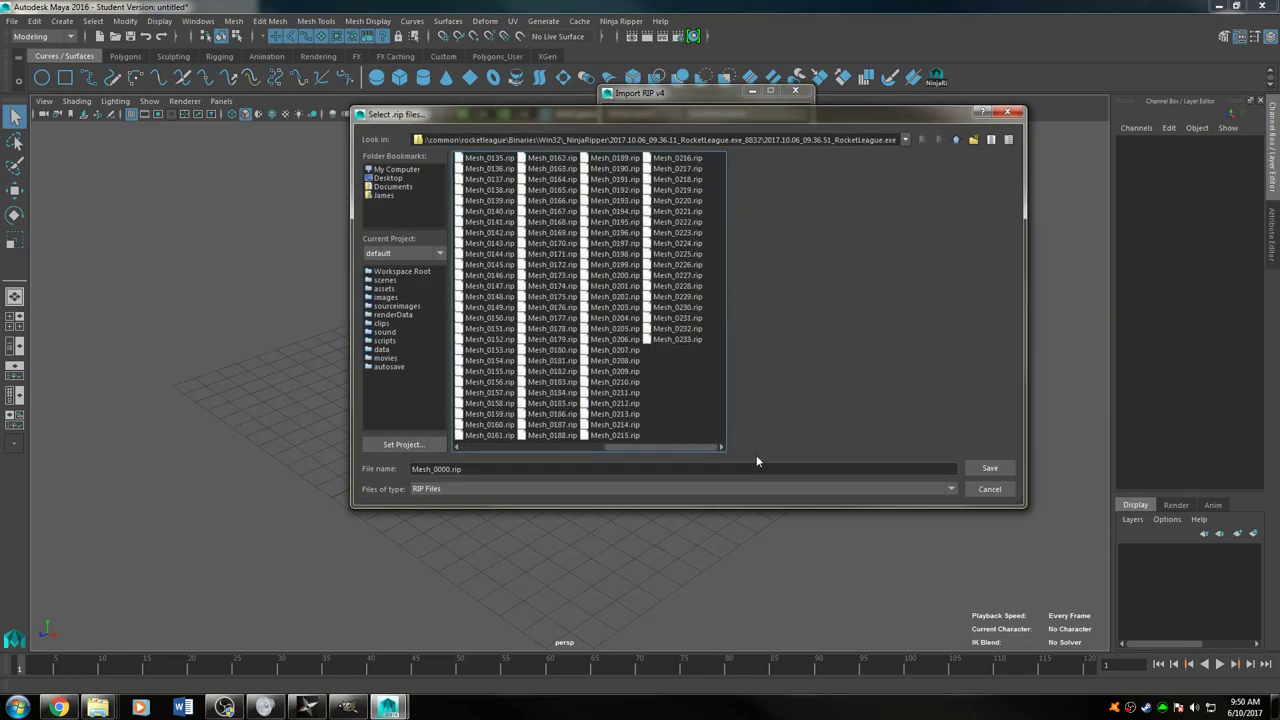
{"action": "left_click", "coordinate": [675, 339], "text": "shift"}
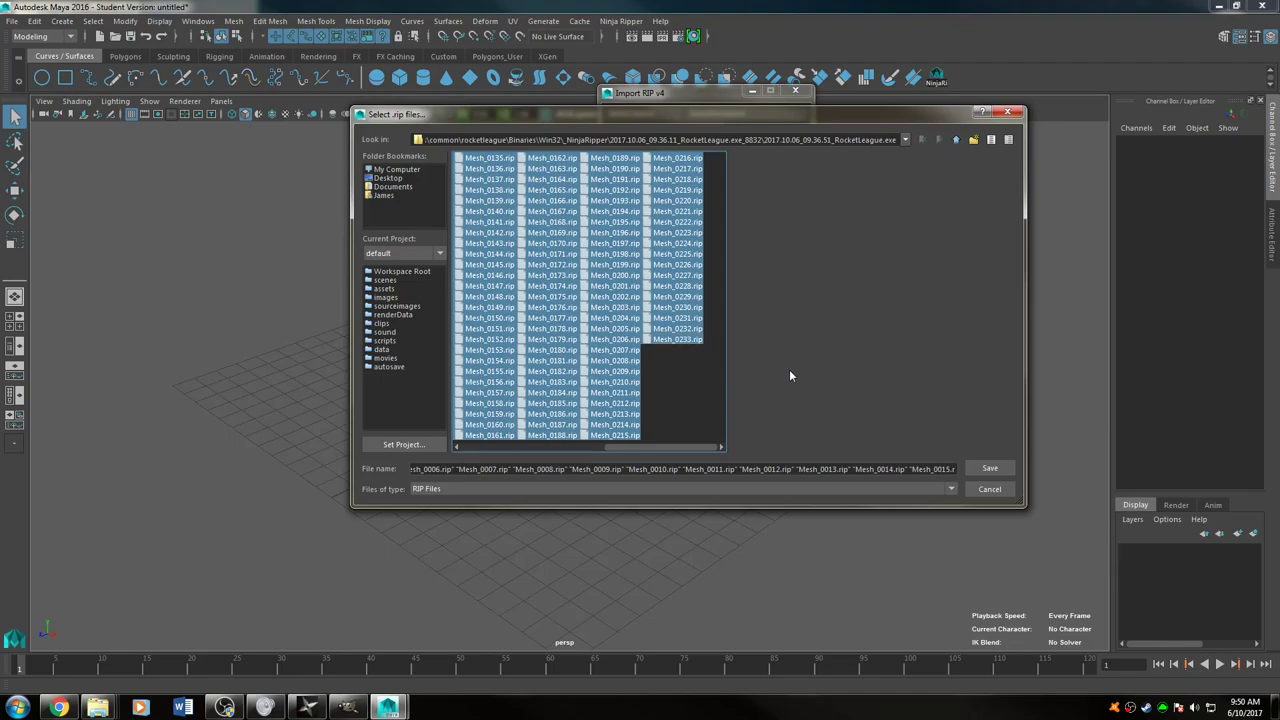
{"action": "left_click", "coordinate": [989, 469]}
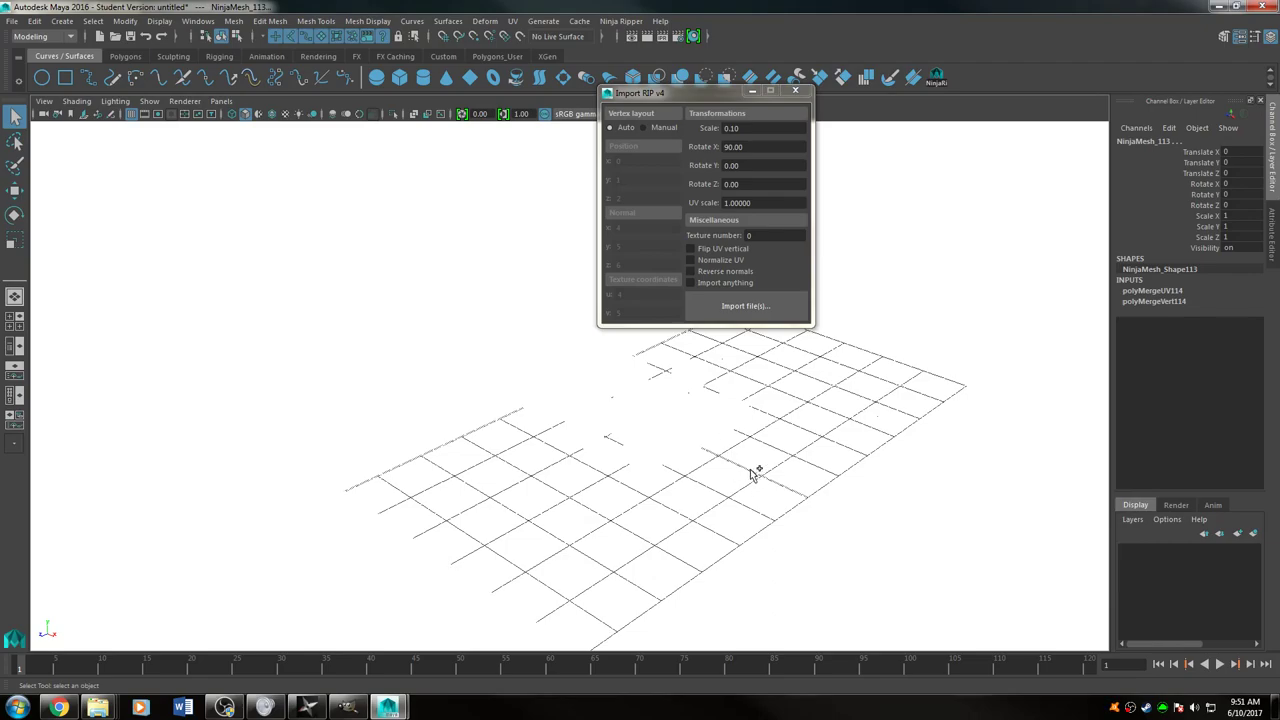
Select and frame the imported meshes in the viewport to inspect them
{"action": "left_click", "coordinate": [92, 21]}
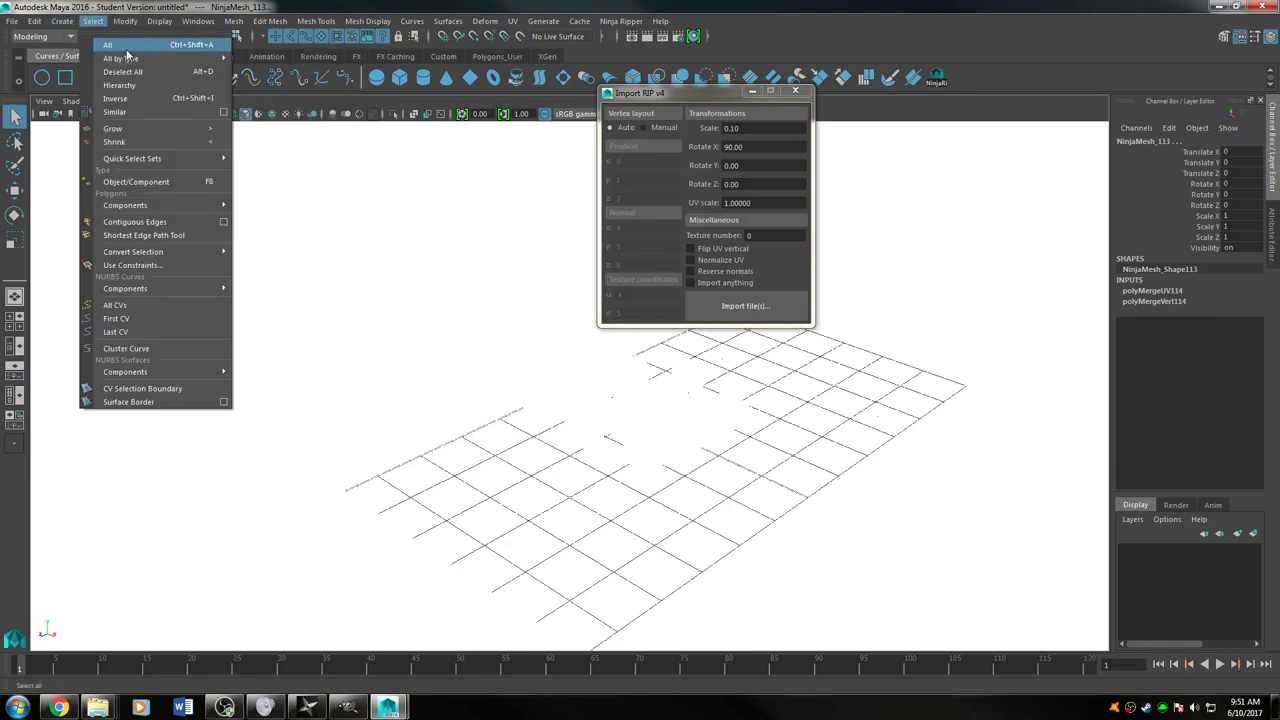
{"action": "left_click", "coordinate": [127, 50]}
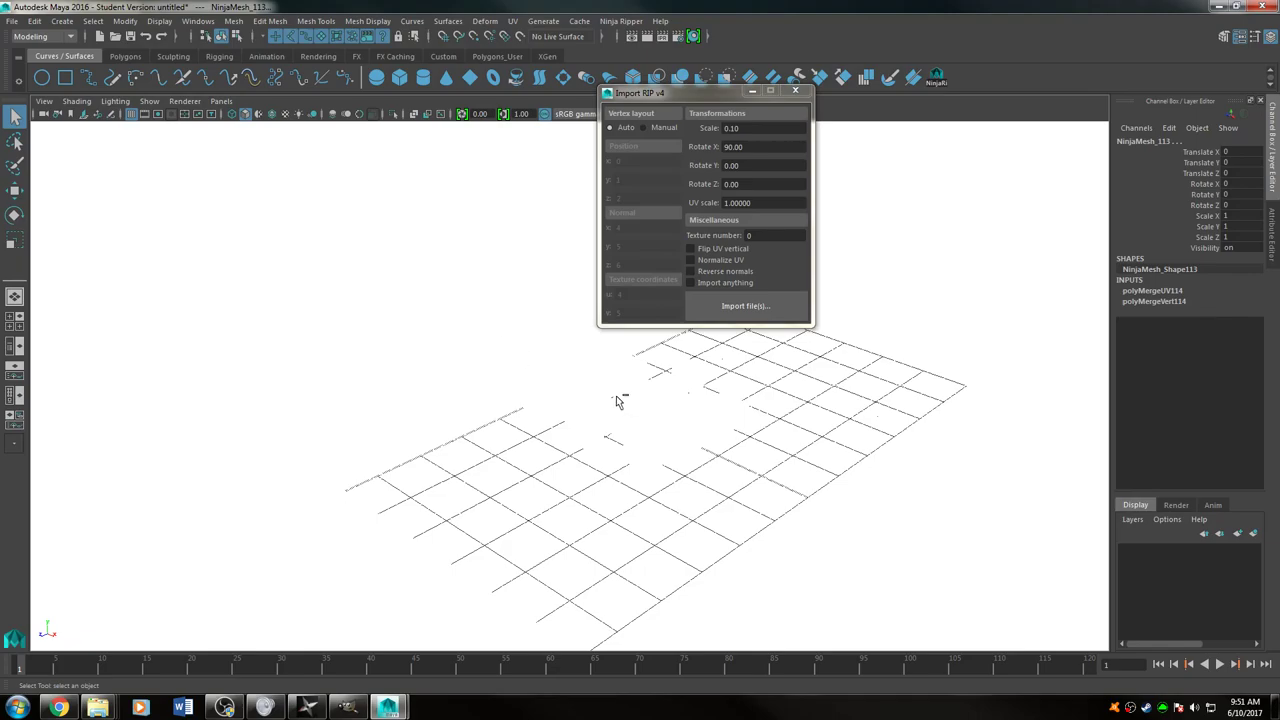
{"action": "left_click", "coordinate": [727, 452]}
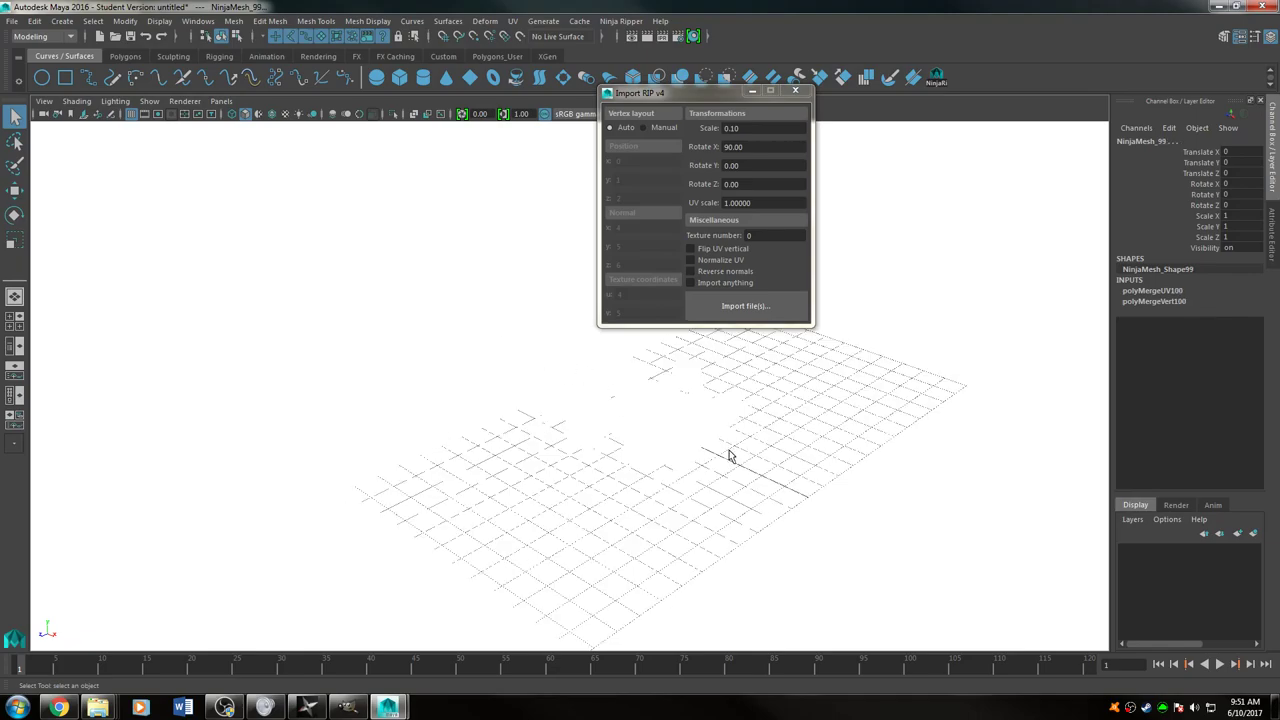
{"action": "left_click", "coordinate": [729, 456]}
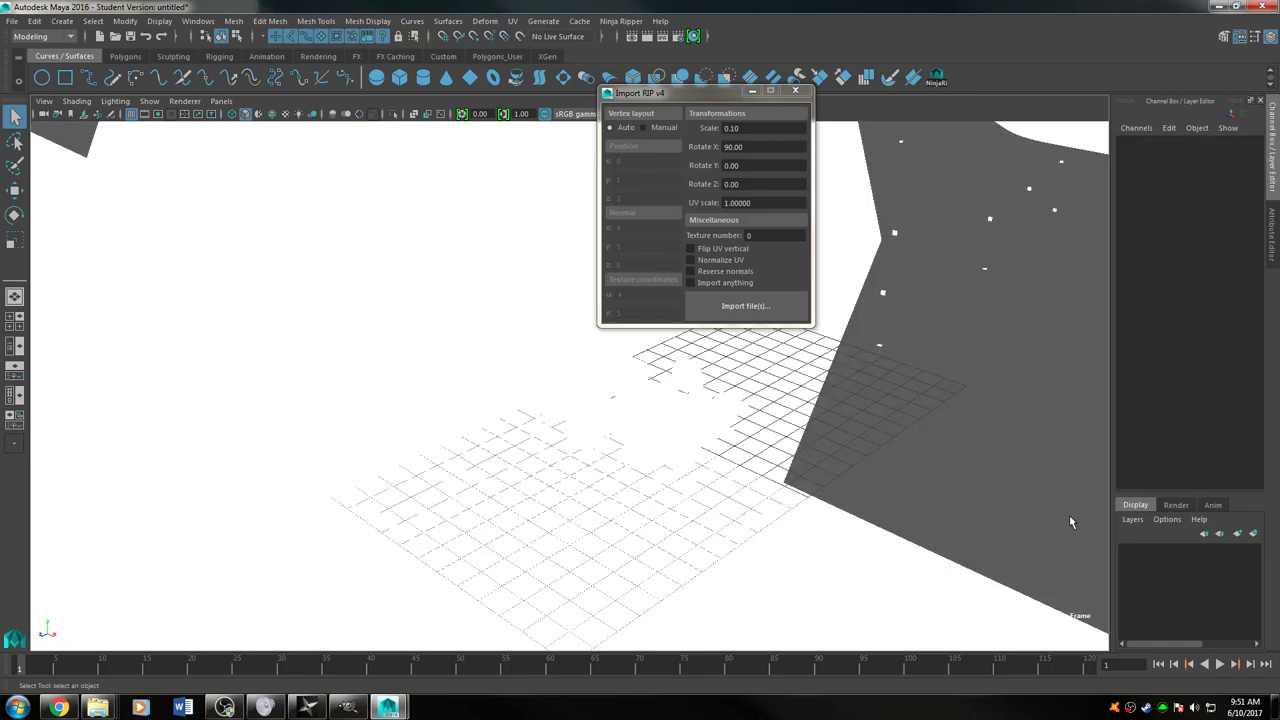
{"action": "left_click_drag", "start_coordinate": [1031, 549], "coordinate": [697, 447], "text": "alt"}
{"action": "left_click", "coordinate": [977, 537]}
{"action": "key", "text": "f"}
{"action": "left_click", "coordinate": [977, 535]}
{"action": "scroll", "coordinate": [630, 410], "scroll_direction": "up", "scroll_amount": 3}
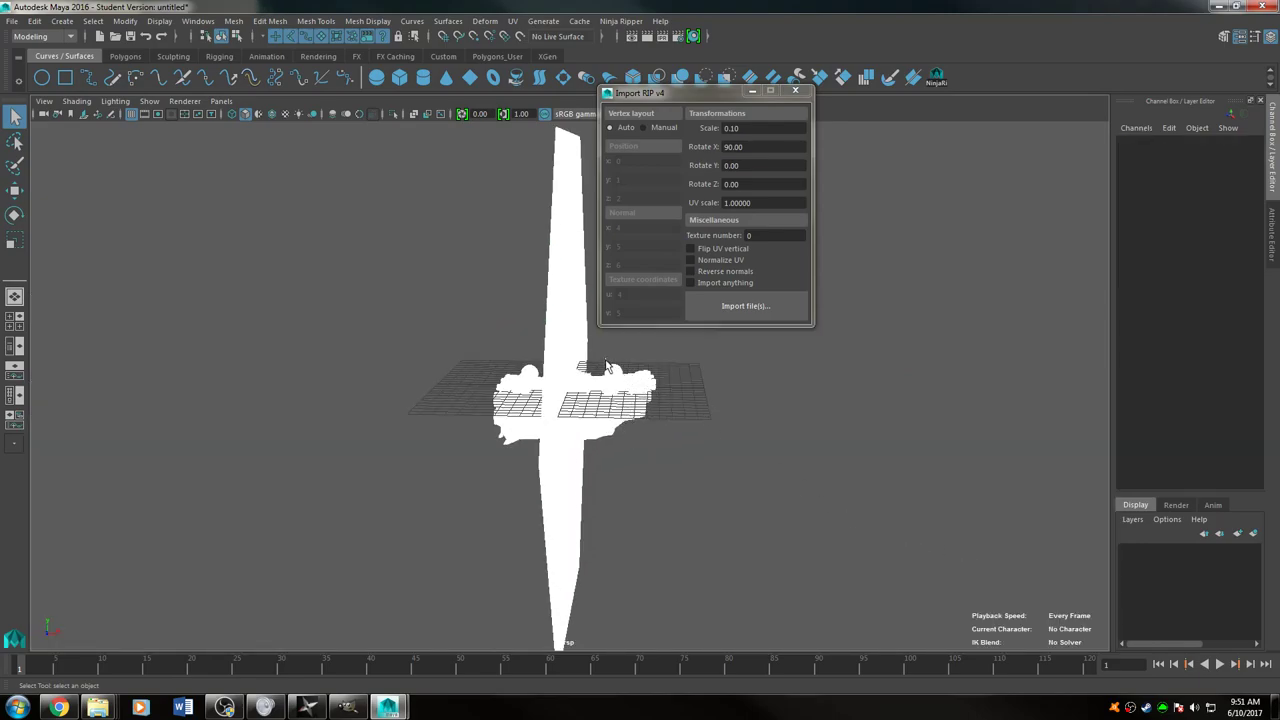
Select car body NinjaMesh_72, invert the selection, and delete the stray tall plane
{"action": "left_click_drag", "start_coordinate": [608, 364], "coordinate": [690, 441]}
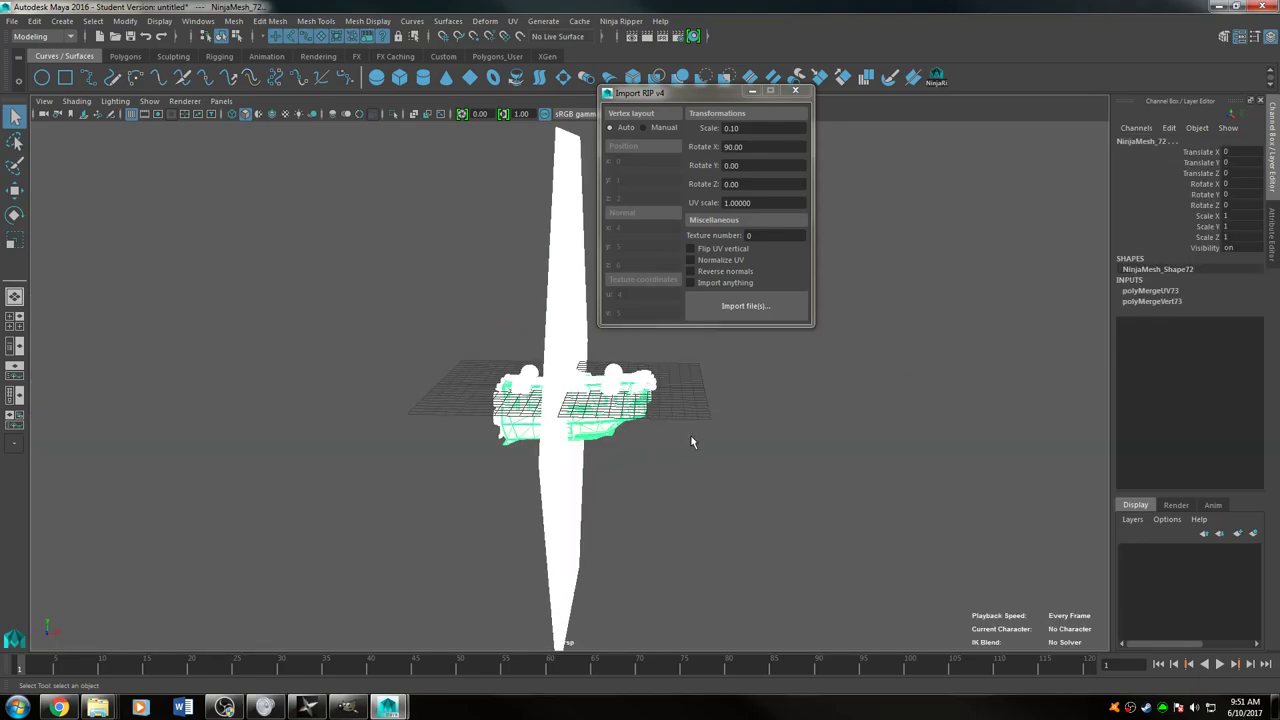
{"action": "left_click", "coordinate": [92, 21]}
{"action": "left_click", "coordinate": [130, 98]}
{"action": "key", "text": "Delete"}
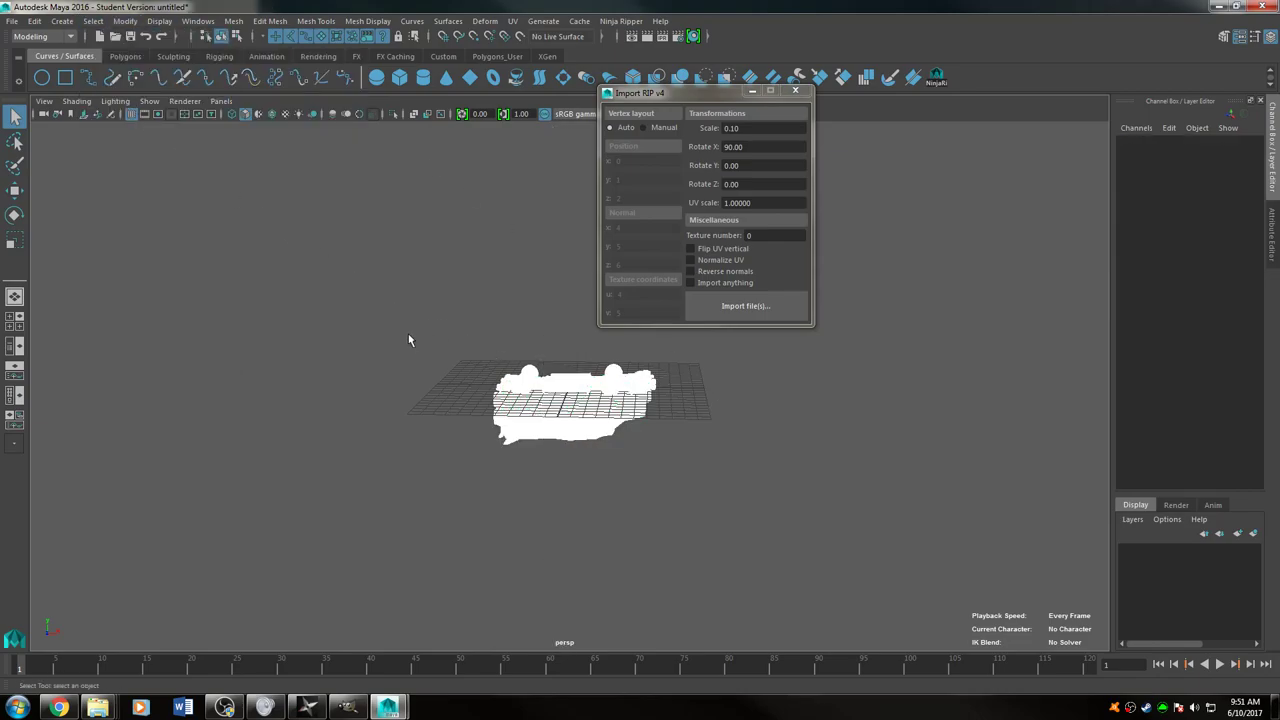
{"action": "left_click_drag", "start_coordinate": [753, 508], "coordinate": [640, 430]}
{"action": "left_click_drag", "start_coordinate": [689, 491], "coordinate": [420, 517], "text": "alt"}
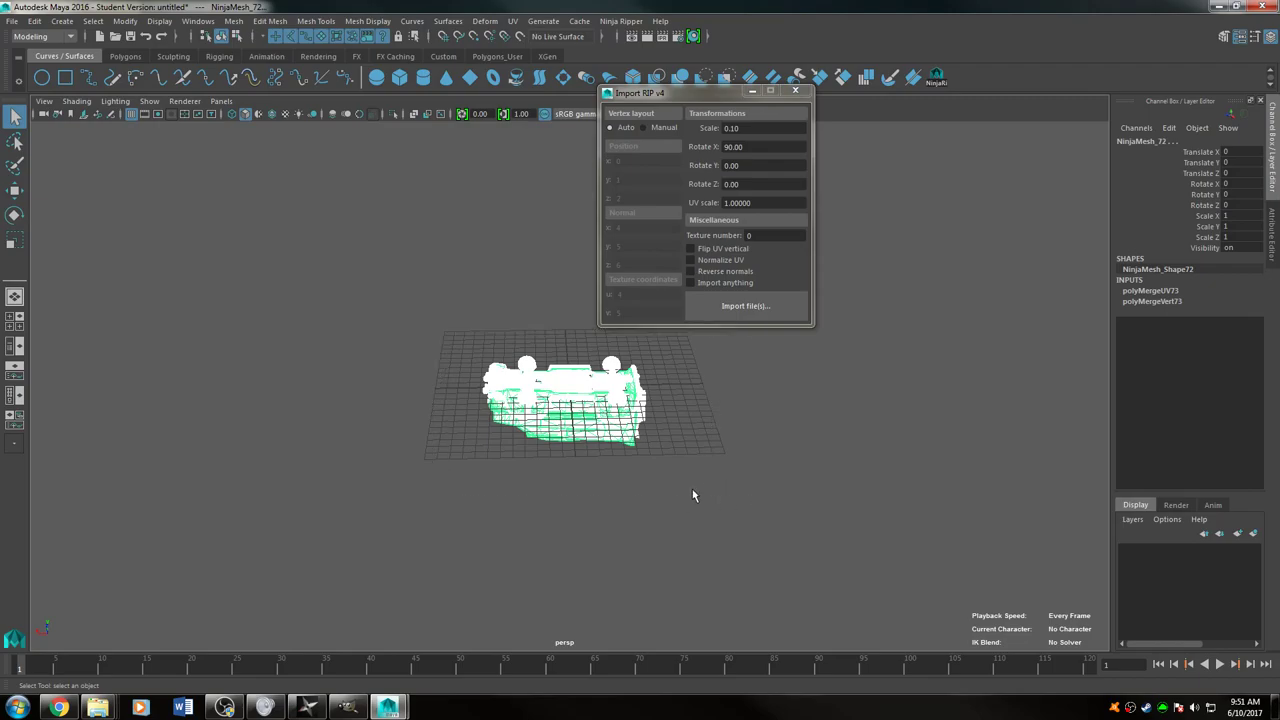
Rotate the car meshes to Rotate Z 180 via the Channel Box
{"action": "key", "text": "r"}
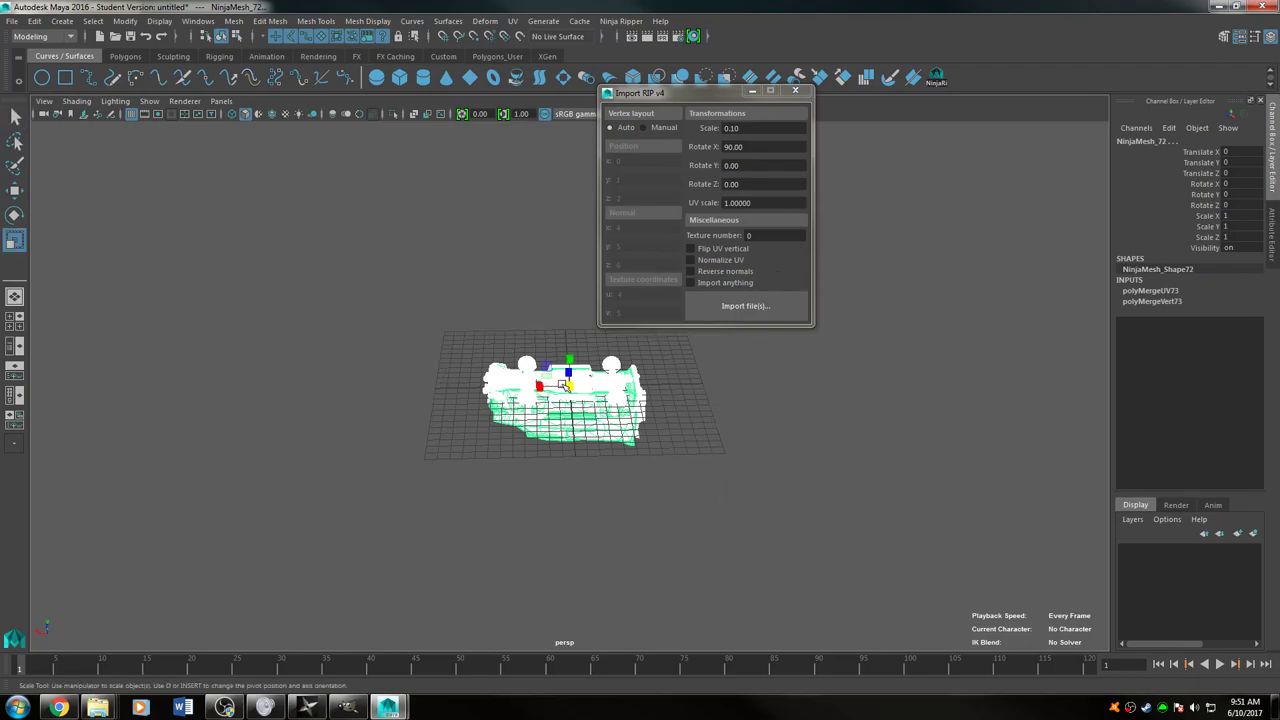
{"action": "key", "text": "e"}
{"action": "left_click_drag", "start_coordinate": [586, 350], "coordinate": [730, 370]}
{"action": "double_click", "coordinate": [1235, 204]}
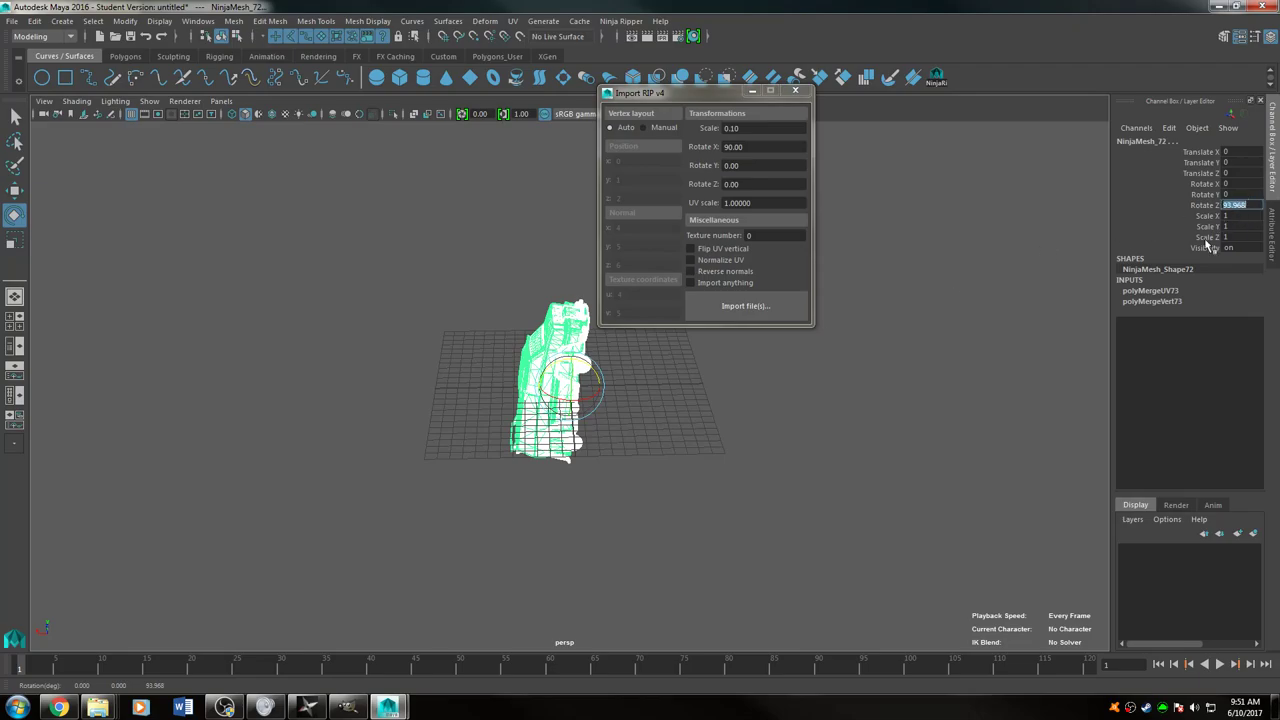
{"action": "type", "text": "180"}
{"action": "key", "text": "Return"}
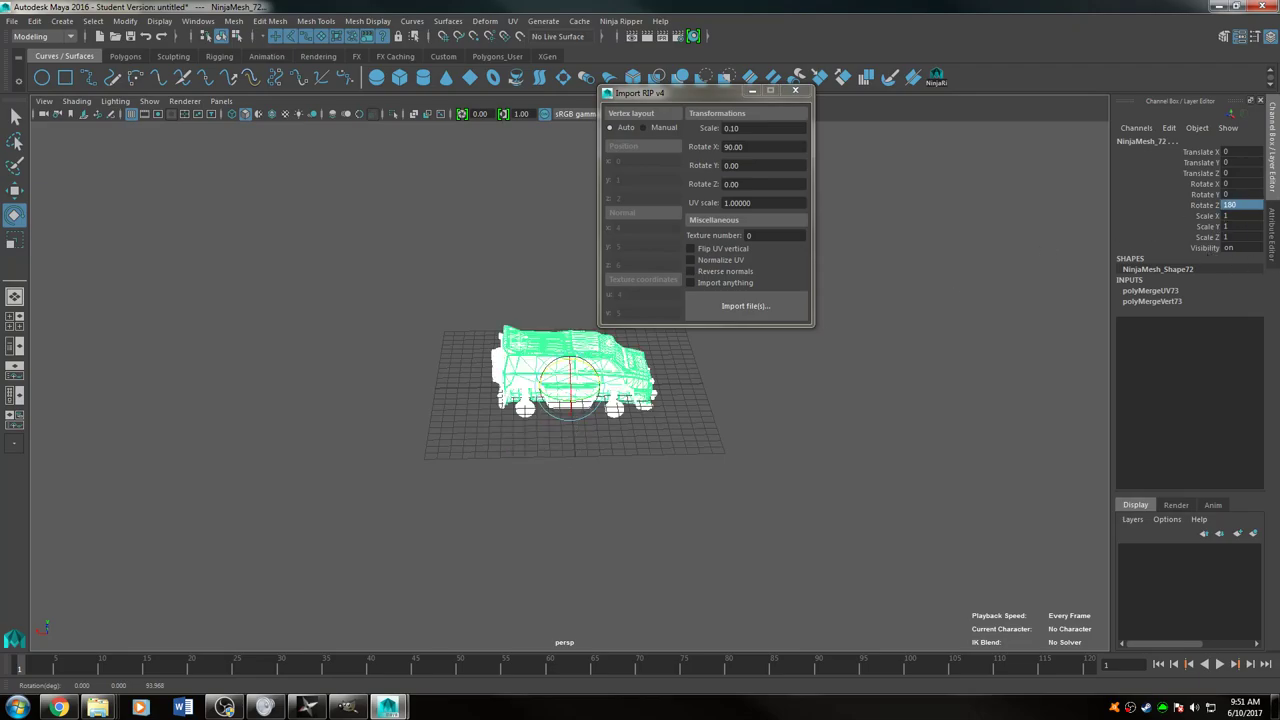
Inspect the upright car from several angles and close the Import RIP window
{"action": "left_click", "coordinate": [745, 455]}
{"action": "scroll", "coordinate": [729, 460], "scroll_direction": "up", "scroll_amount": 5}
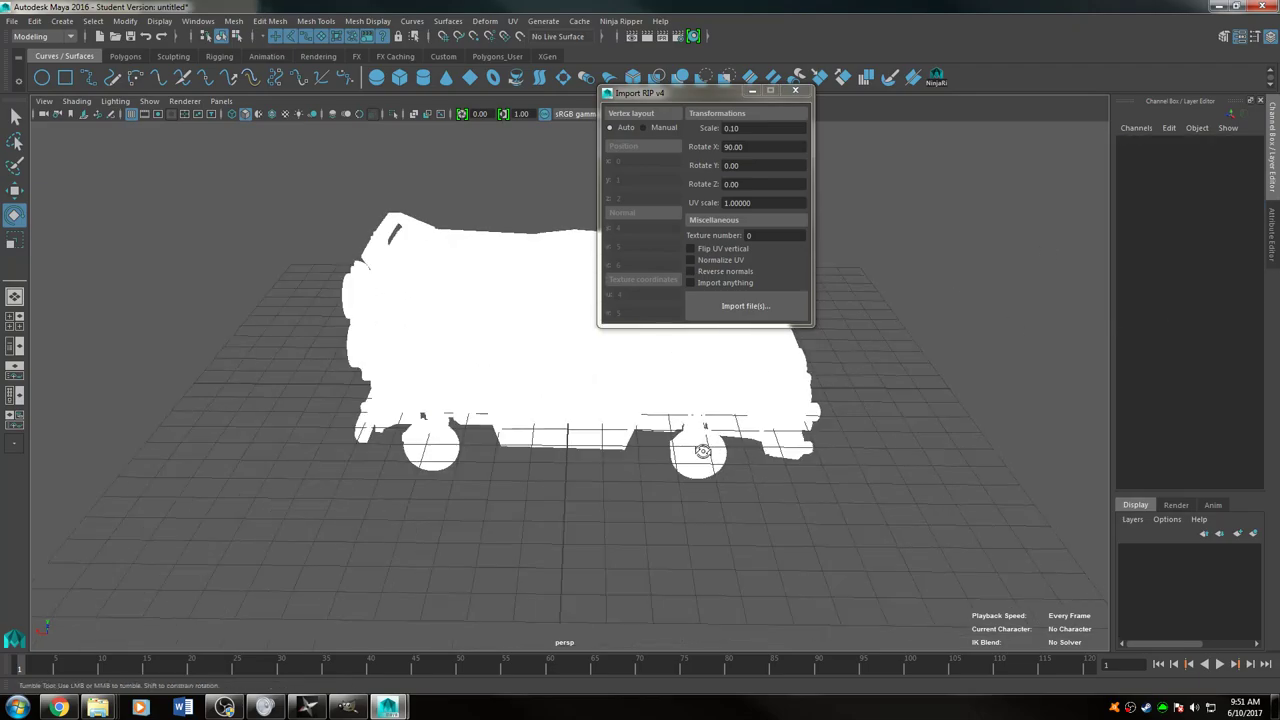
{"action": "left_click_drag", "start_coordinate": [729, 460], "coordinate": [429, 416], "text": "alt"}
{"action": "left_click", "coordinate": [458, 367]}
{"action": "mouse_move", "coordinate": [458, 367]}
{"action": "left_mouse_down", "text": "alt"}
{"action": "mouse_move", "coordinate": [386, 357]}
{"action": "mouse_move", "coordinate": [463, 365]}
{"action": "left_mouse_up", "text": "alt"}
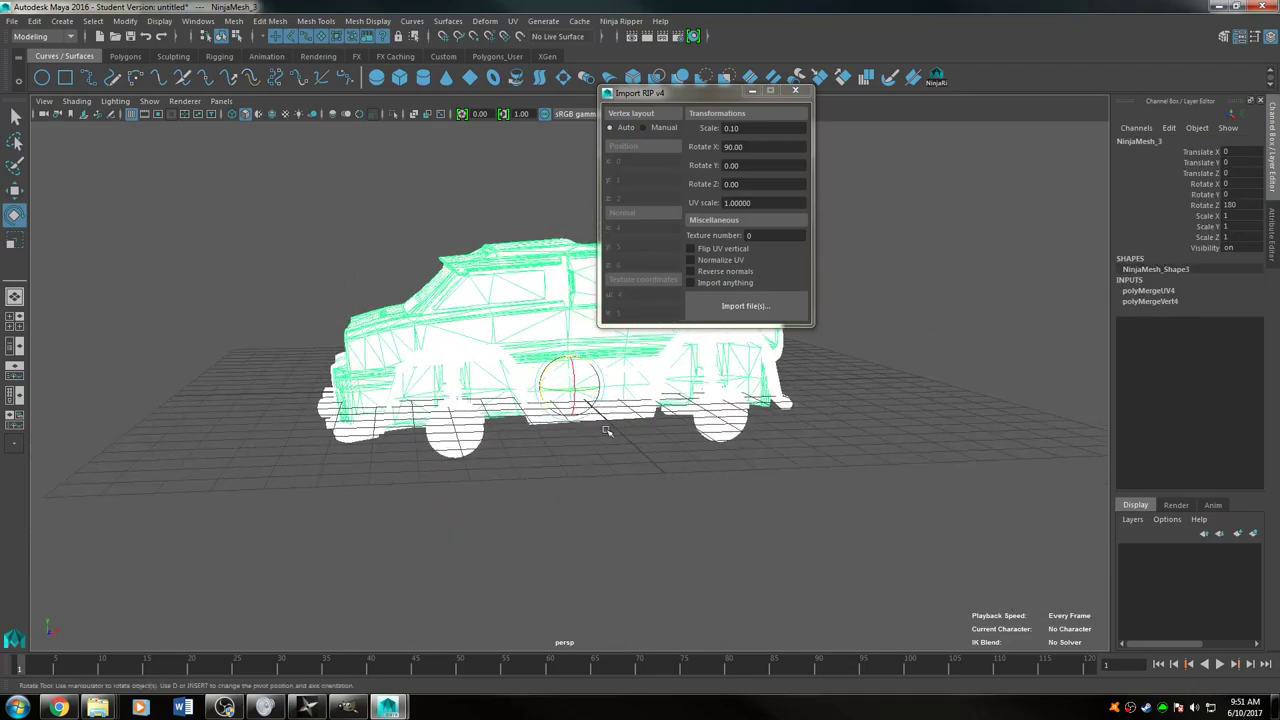
{"action": "left_click", "coordinate": [808, 92]}
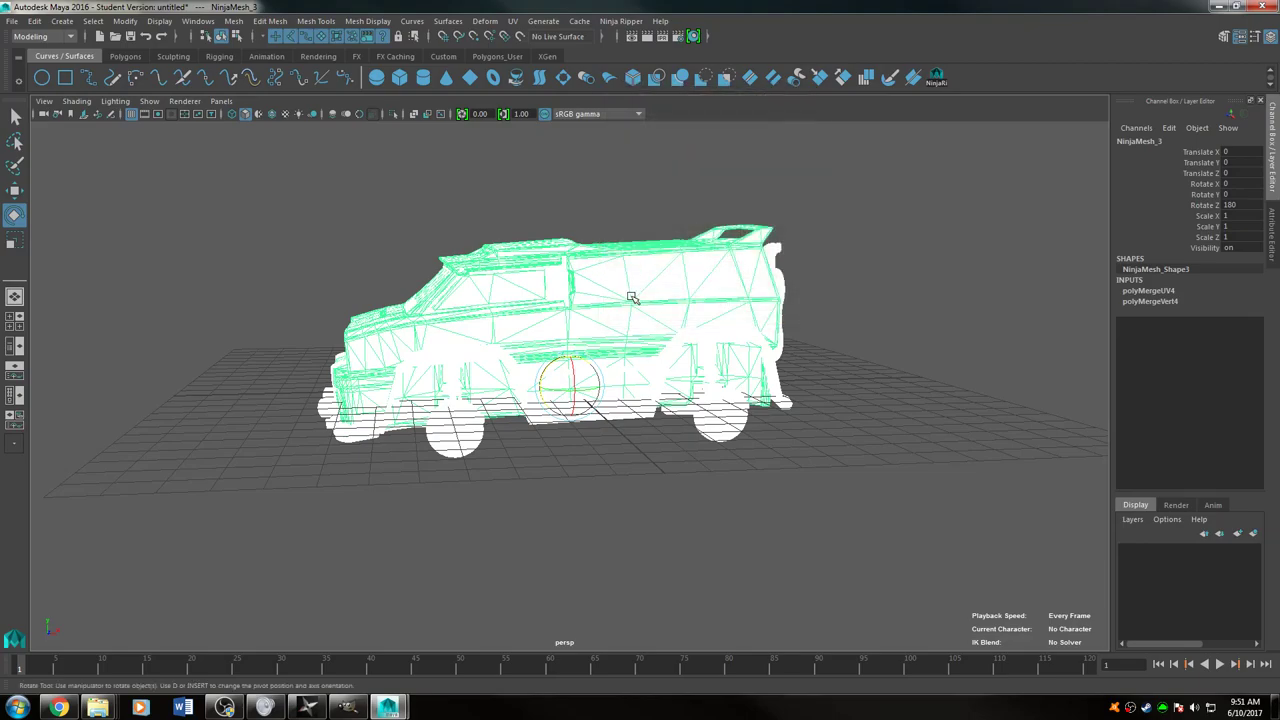
{"action": "left_click_drag", "start_coordinate": [600, 378], "coordinate": [711, 428], "text": "alt"}
{"action": "key", "text": "w"}
{"action": "scroll", "coordinate": [814, 426], "scroll_direction": "down", "scroll_amount": 3}
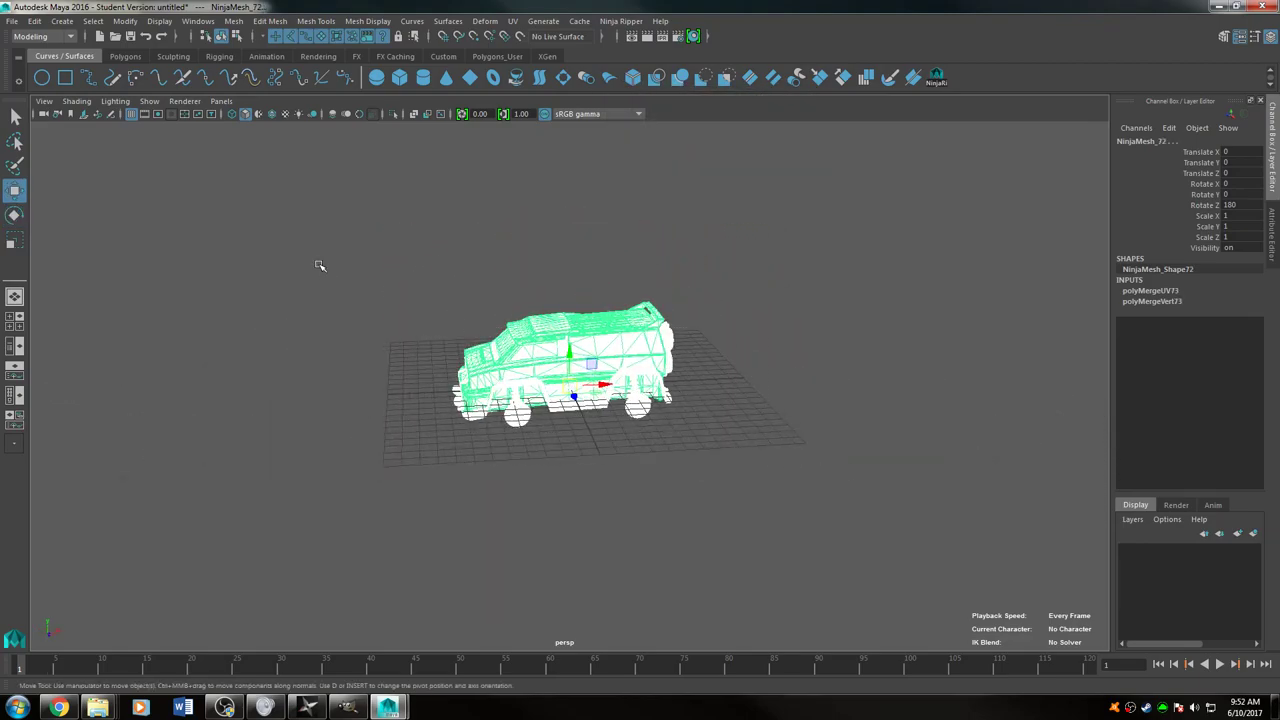
Export the whole scene as FBX, overwriting the existing Merc.fbx
{"action": "left_click", "coordinate": [11, 20]}
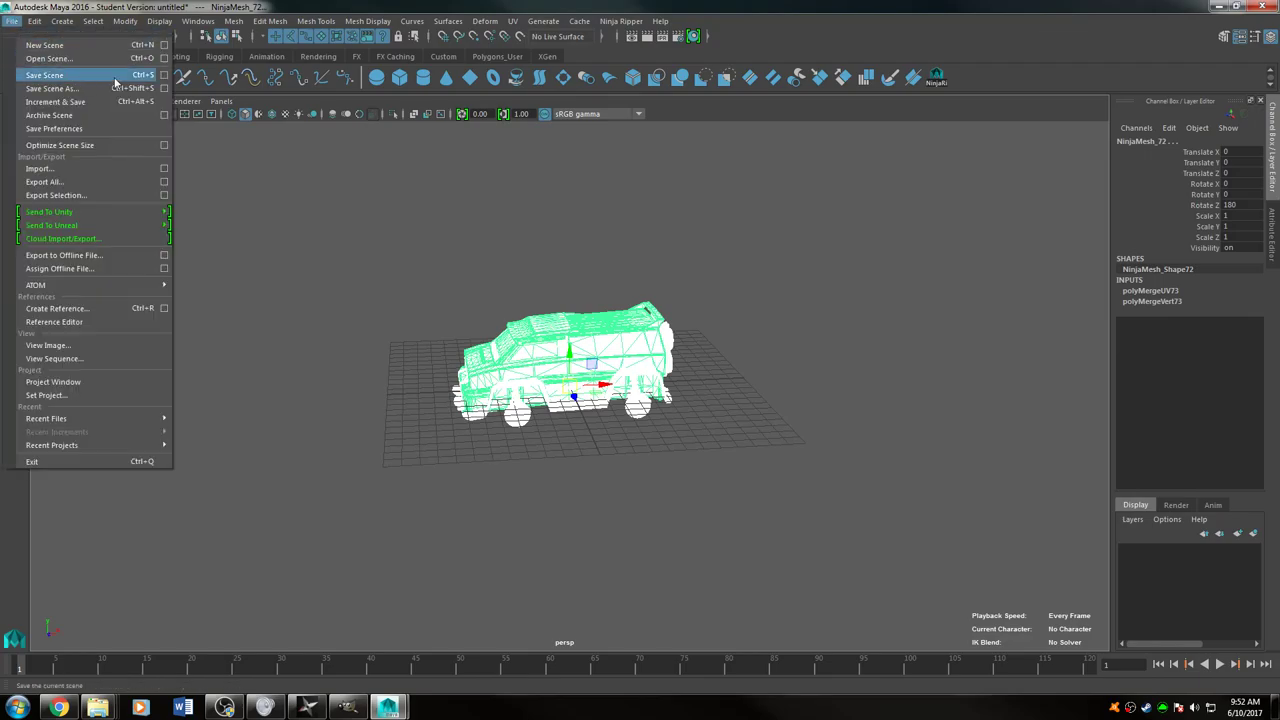
{"action": "left_click", "coordinate": [164, 183]}
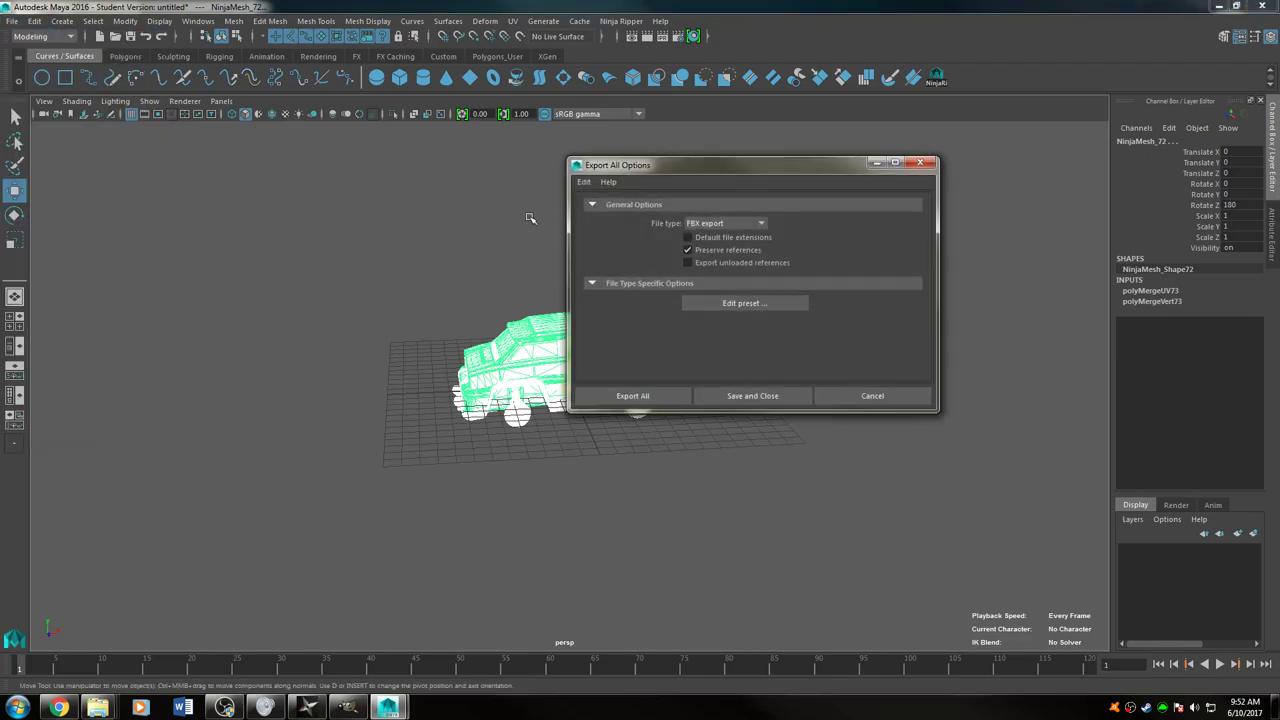
{"action": "left_click", "coordinate": [737, 221]}
{"action": "left_click", "coordinate": [721, 331]}
{"action": "left_click", "coordinate": [645, 400]}
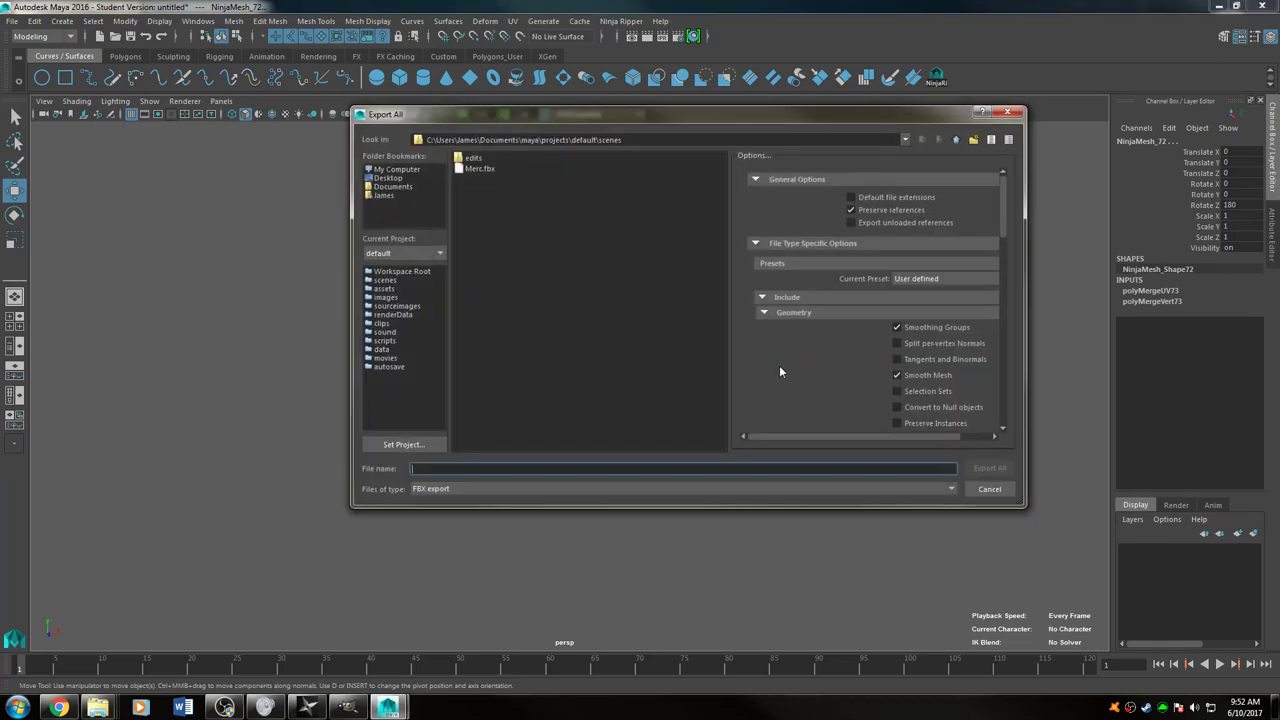
{"action": "double_click", "coordinate": [490, 168]}
{"action": "left_click", "coordinate": [651, 328]}
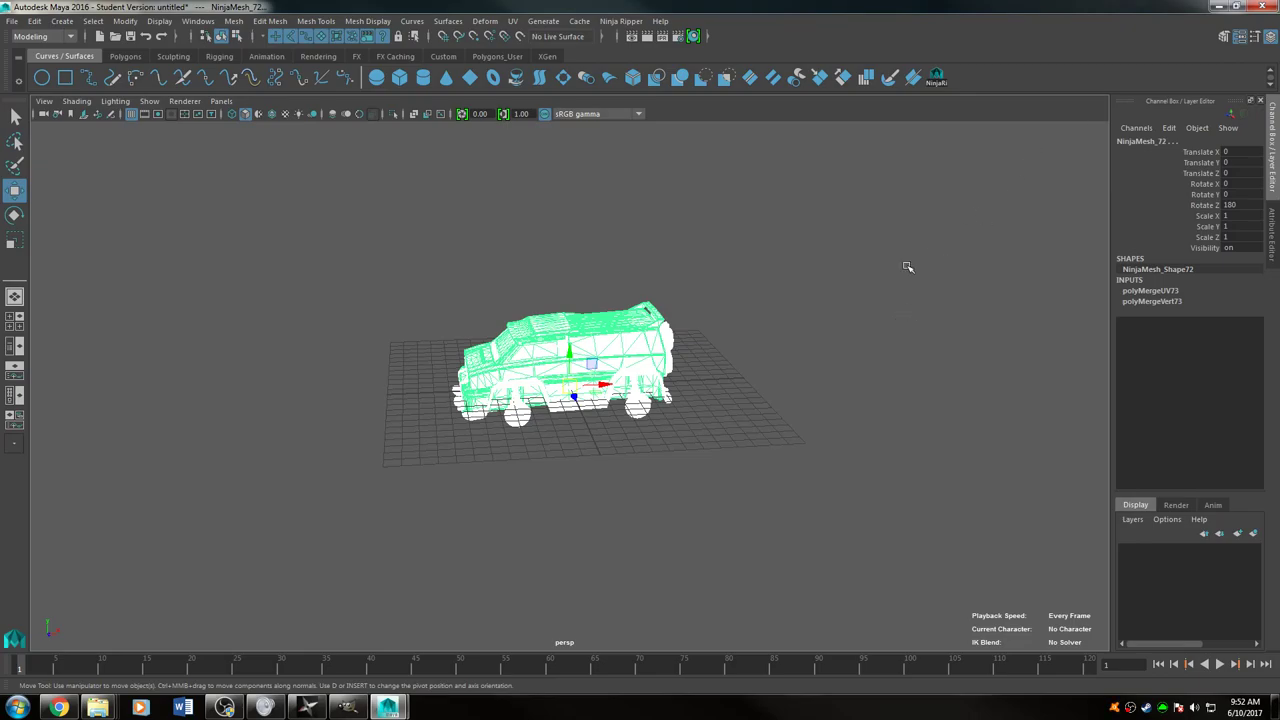
Deselect the van and quit Maya
{"action": "scroll", "coordinate": [540, 460], "scroll_direction": "up", "scroll_amount": 5}
{"action": "mouse_move", "coordinate": [540, 460]}
{"action": "left_mouse_down", "text": "alt"}
{"action": "mouse_move", "coordinate": [523, 477]}
{"action": "mouse_move", "coordinate": [603, 443]}
{"action": "mouse_move", "coordinate": [591, 414]}
{"action": "mouse_move", "coordinate": [505, 433]}
{"action": "mouse_move", "coordinate": [529, 471]}
{"action": "left_mouse_up", "text": "alt"}
{"action": "scroll", "coordinate": [536, 468], "scroll_direction": "down", "scroll_amount": 5}
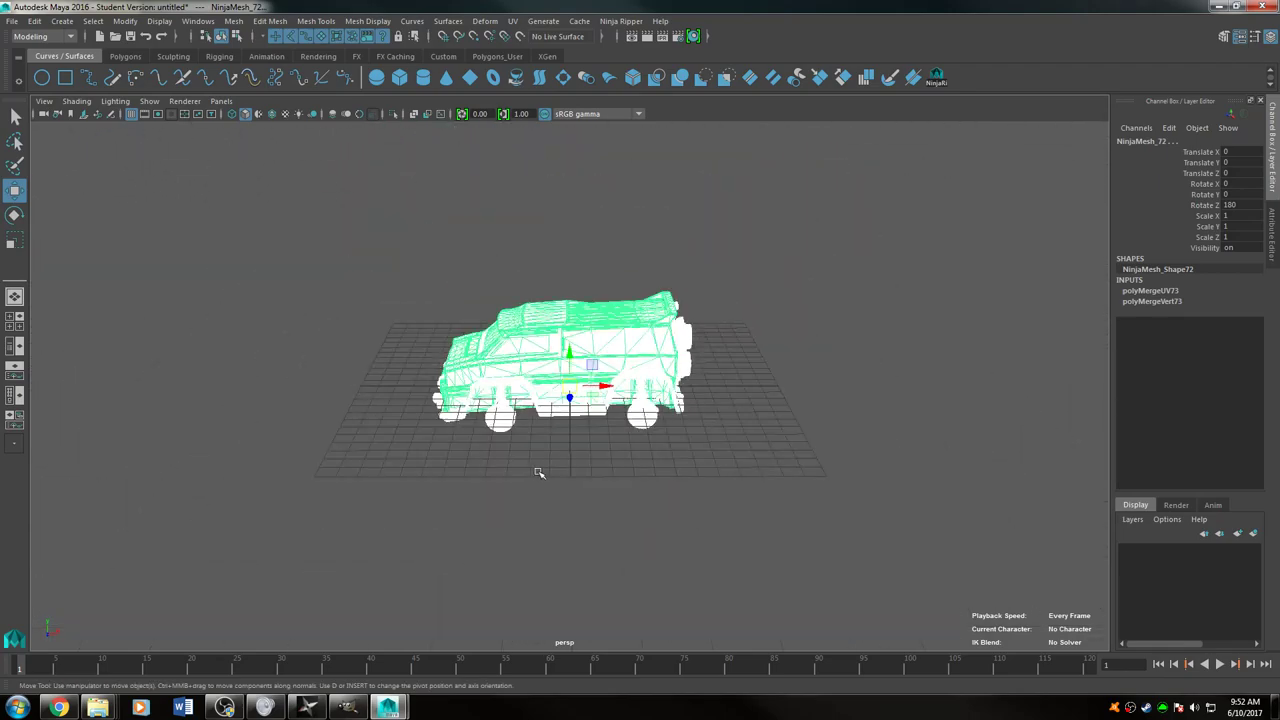
{"action": "left_click", "coordinate": [836, 350]}
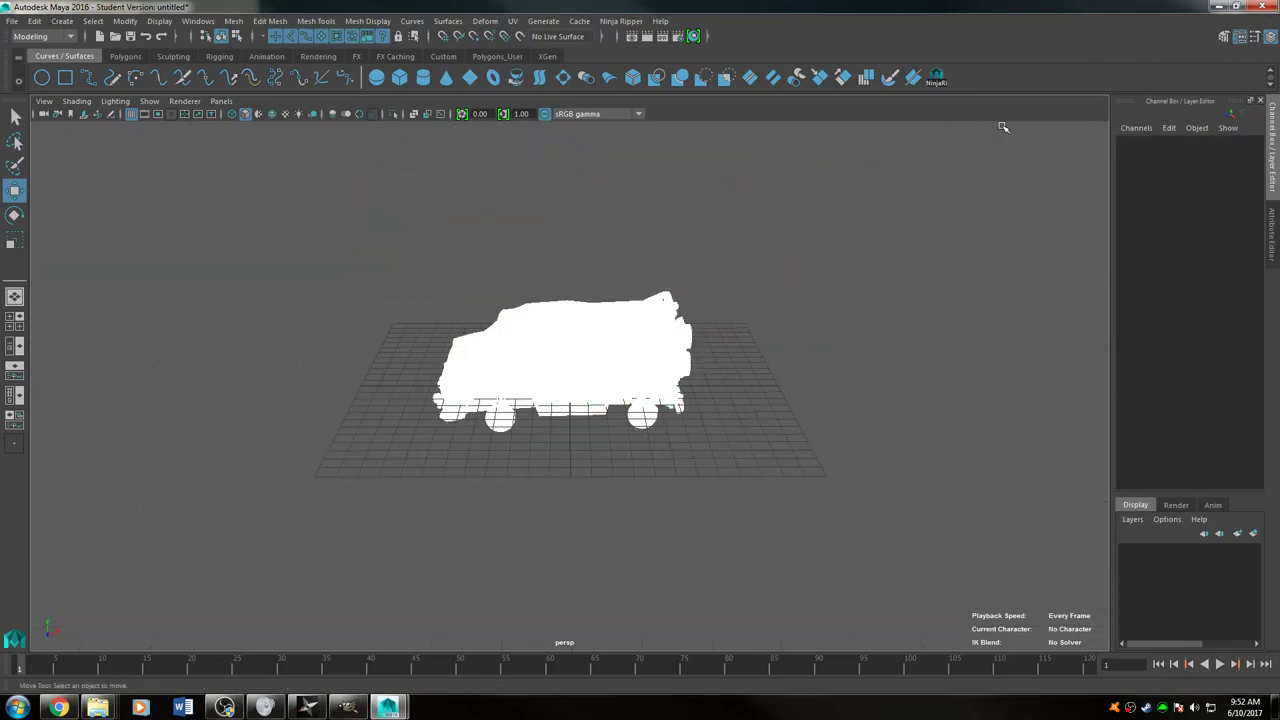
{"action": "left_click", "coordinate": [1256, 6]}
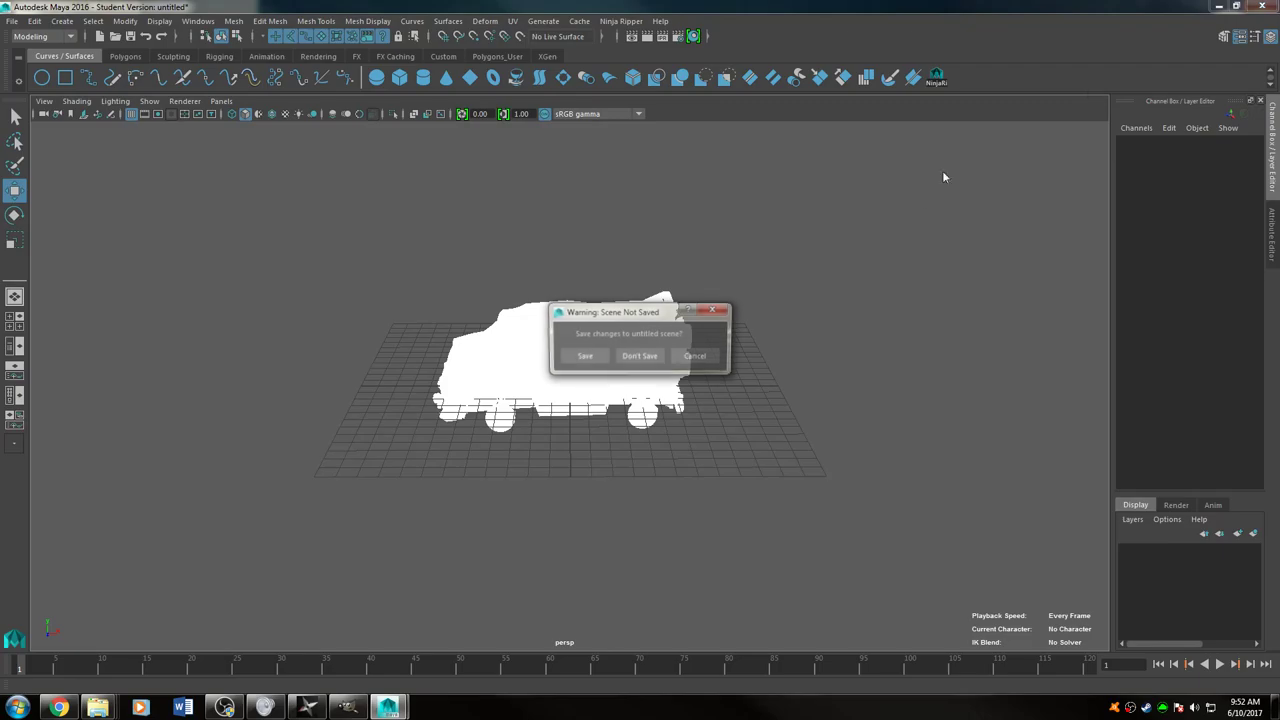
Discard the unsaved Maya scene and open the 2017.10.06_09.48.51_RocketLeague.exe rip folder
{"action": "left_click", "coordinate": [641, 356]}
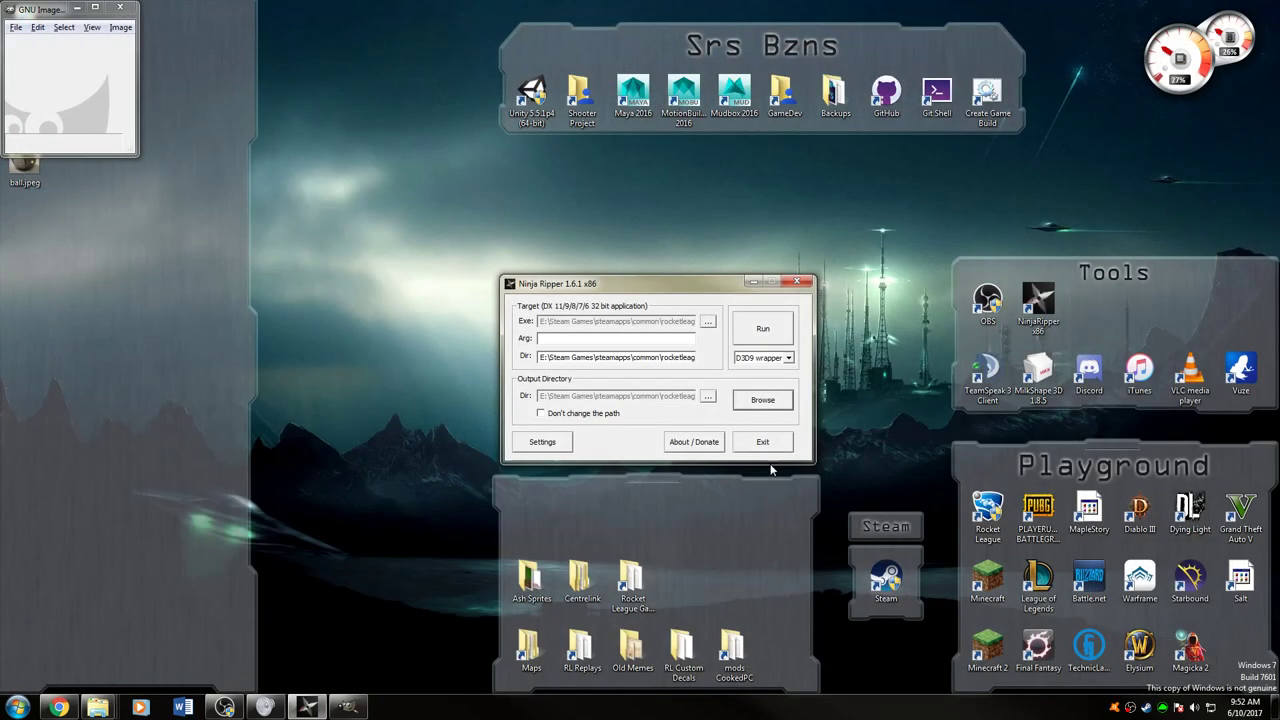
{"action": "left_click", "coordinate": [772, 402]}
{"action": "double_click", "coordinate": [257, 86]}
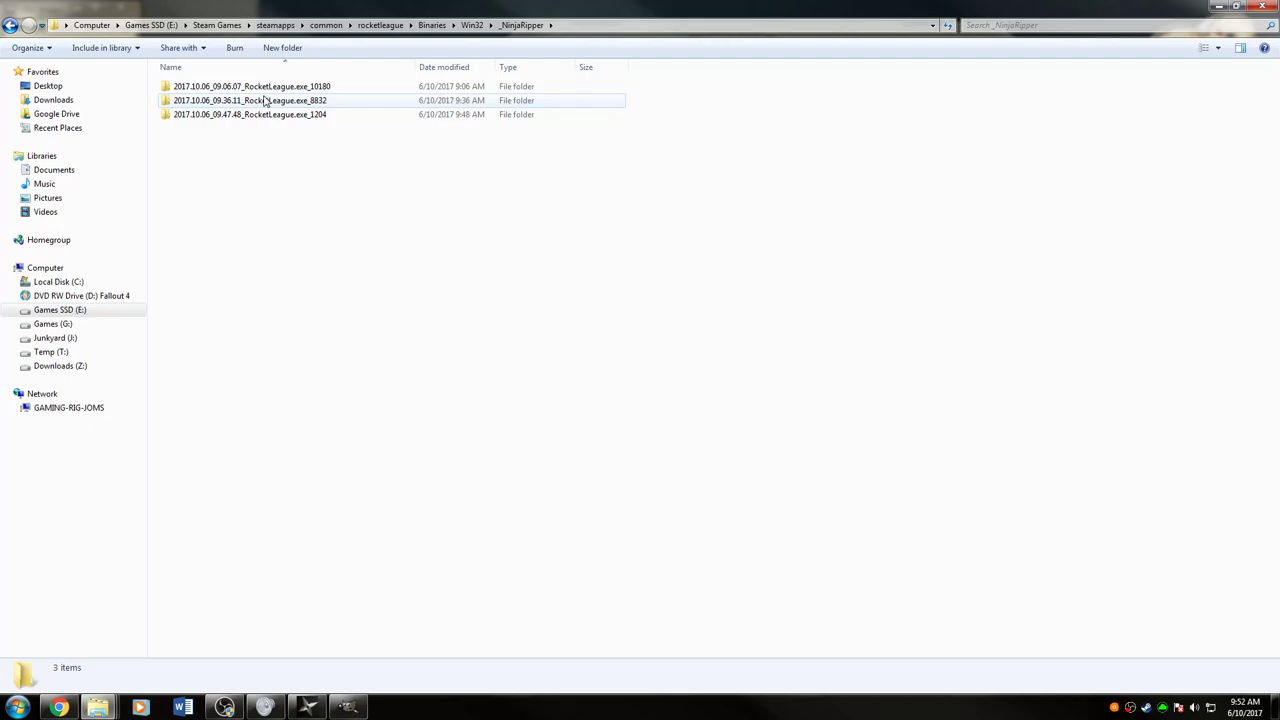
{"action": "double_click", "coordinate": [291, 114]}
{"action": "double_click", "coordinate": [277, 88]}
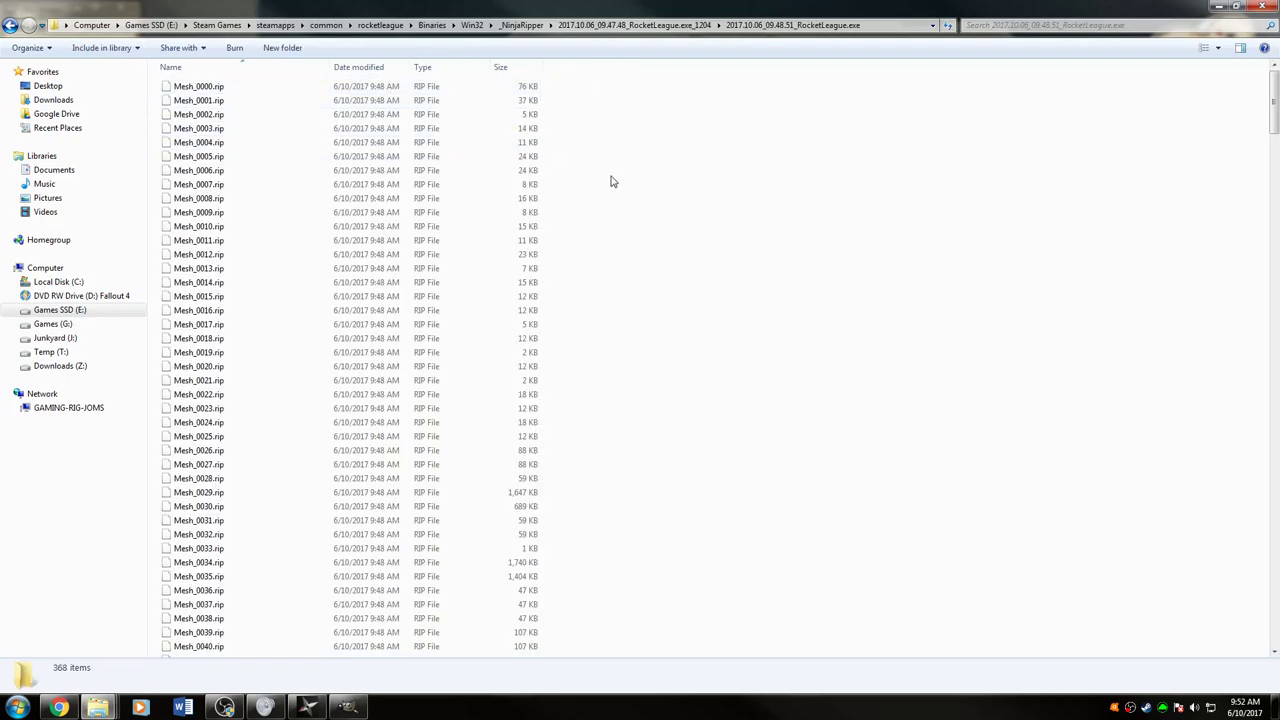
Sort the files by type, then by size largest first, and select Tex_0013_1.dds
{"action": "left_click", "coordinate": [436, 70]}
{"action": "left_click", "coordinate": [516, 70]}
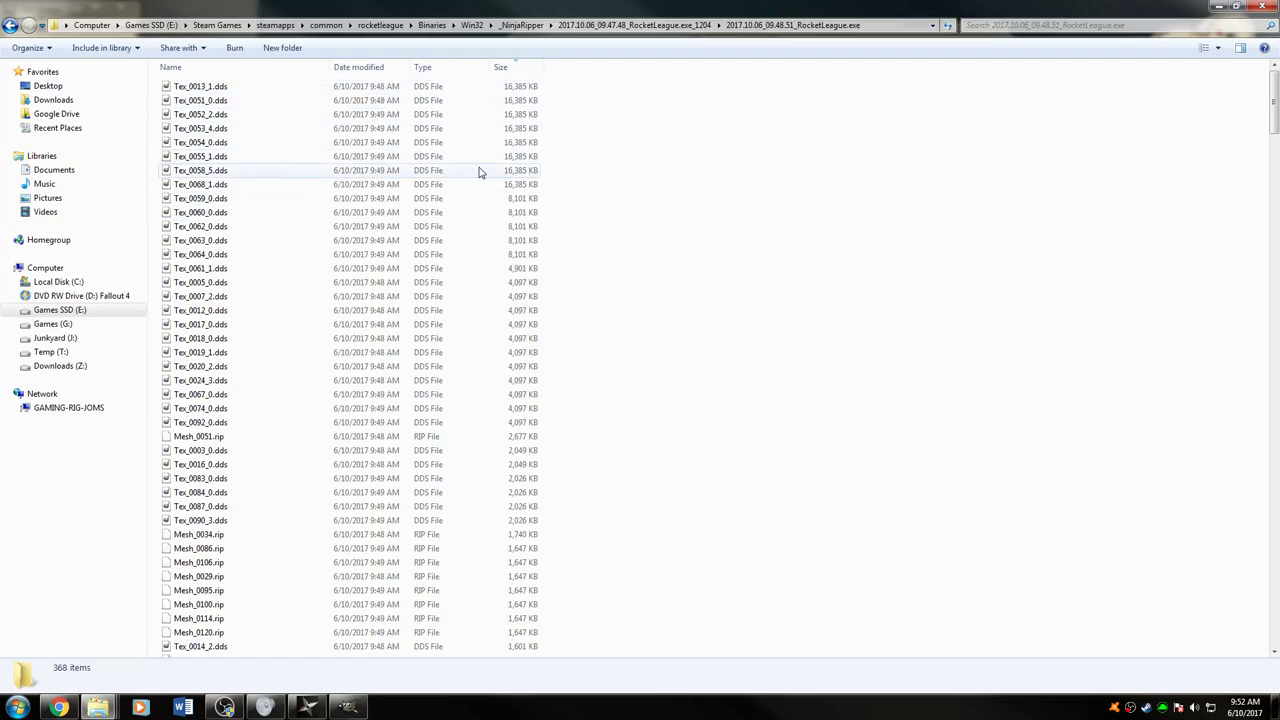
{"action": "left_click", "coordinate": [214, 91]}
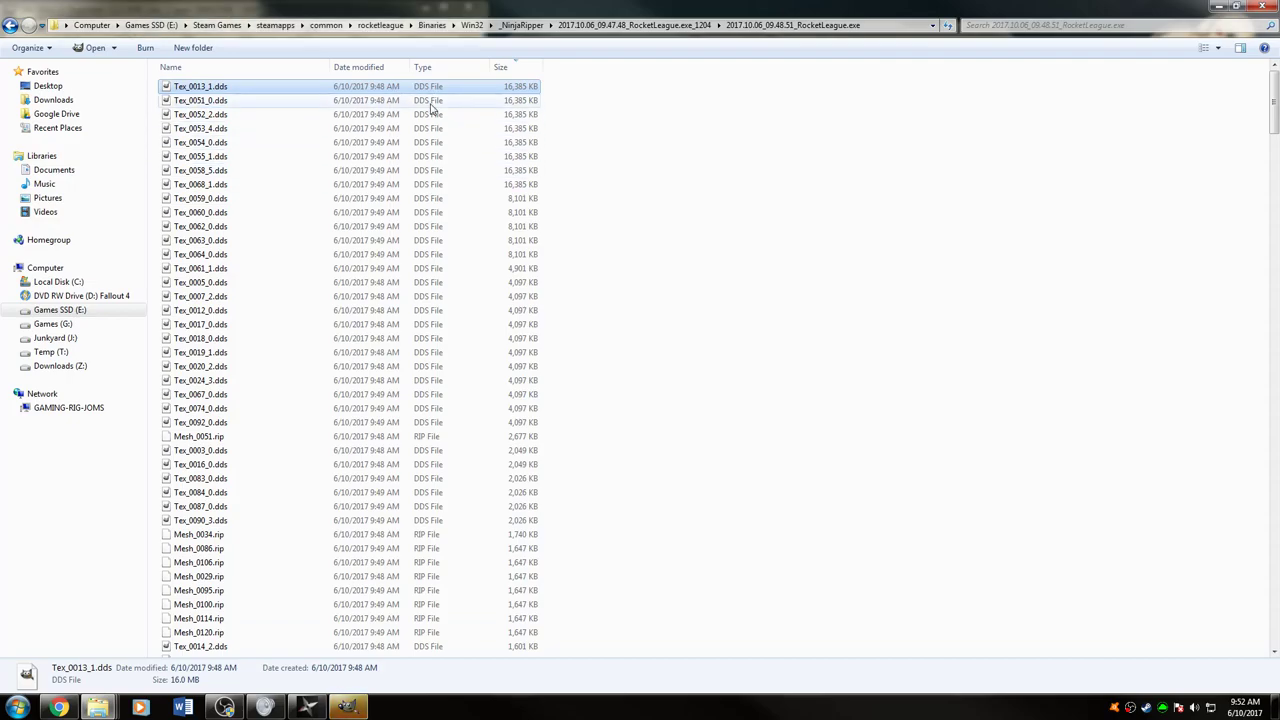
Close the Tex_0013_1 image and open Tex_0051_0.dds in GIMP
{"action": "mouse_move", "coordinate": [840, 6]}
{"action": "left_mouse_down"}
{"action": "mouse_move", "coordinate": [704, 32]}
{"action": "mouse_move", "coordinate": [1108, 148]}
{"action": "mouse_move", "coordinate": [962, 52]}
{"action": "left_mouse_up"}
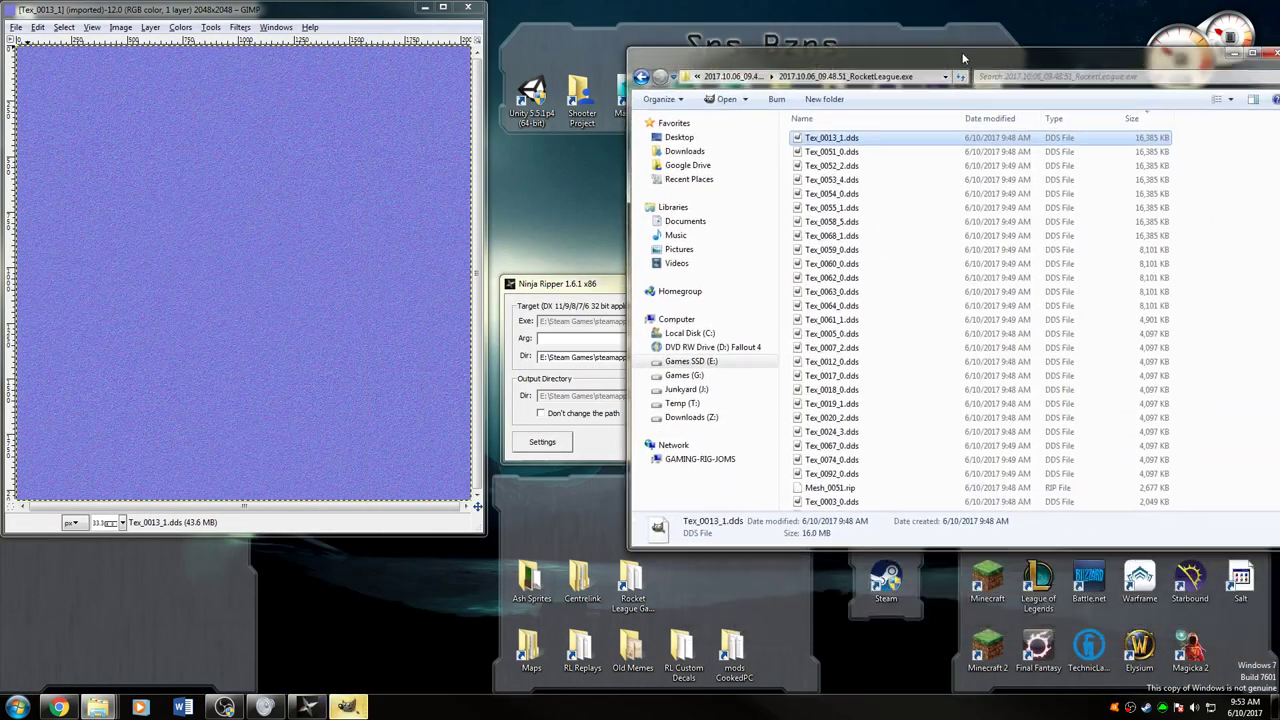
{"action": "left_click", "coordinate": [470, 9]}
{"action": "double_click", "coordinate": [830, 151]}
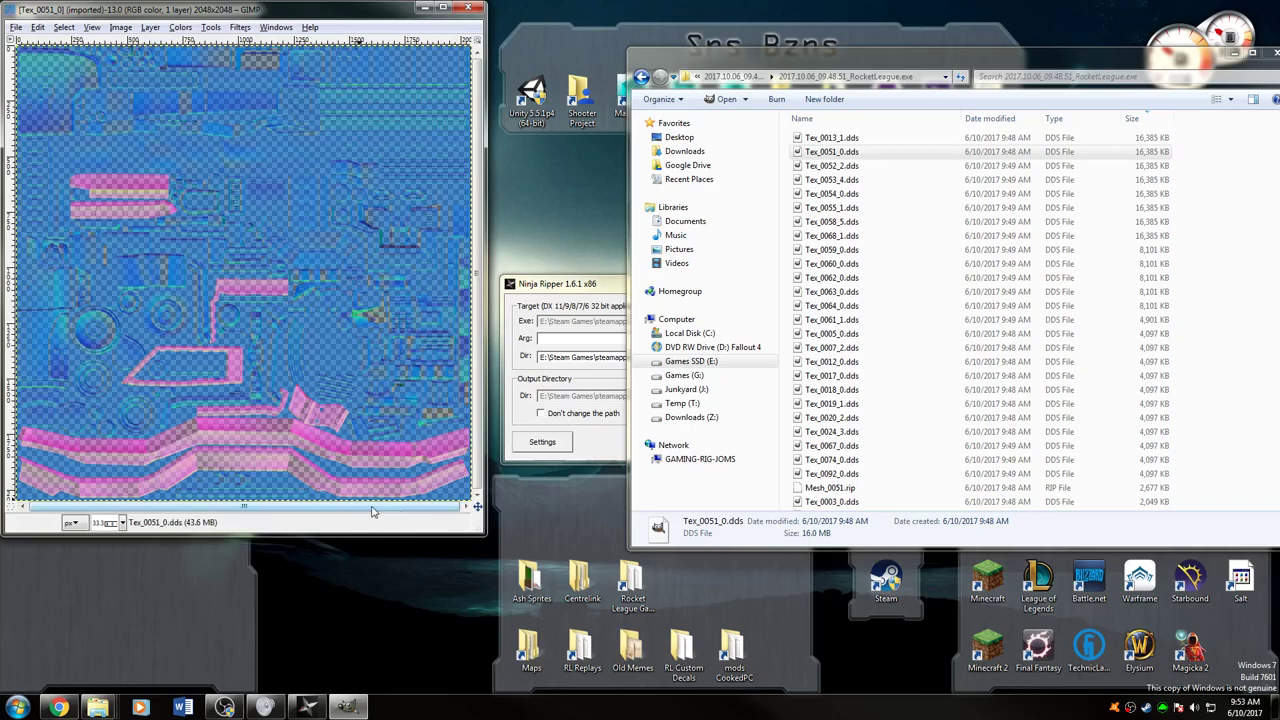
Open Tex_0052_2.dds and Tex_0053_4.dds in GIMP and move the new image aside
{"action": "left_click", "coordinate": [832, 166]}
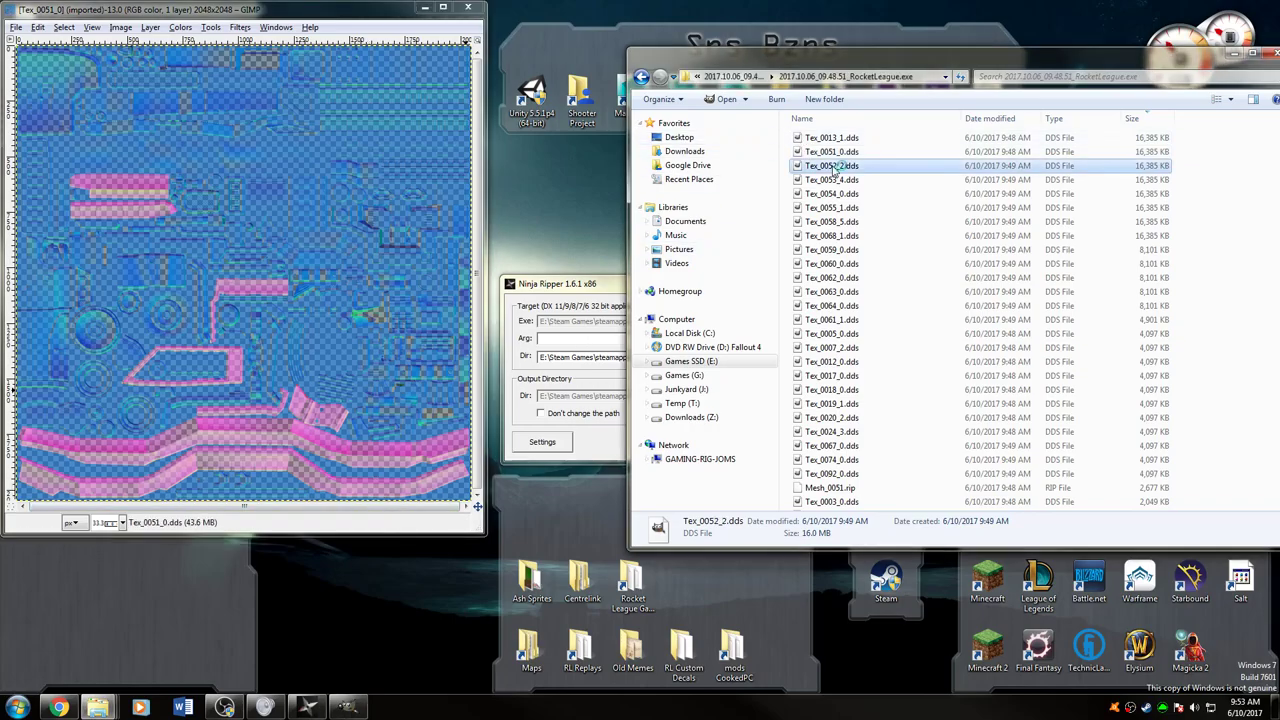
{"action": "double_click", "coordinate": [832, 166]}
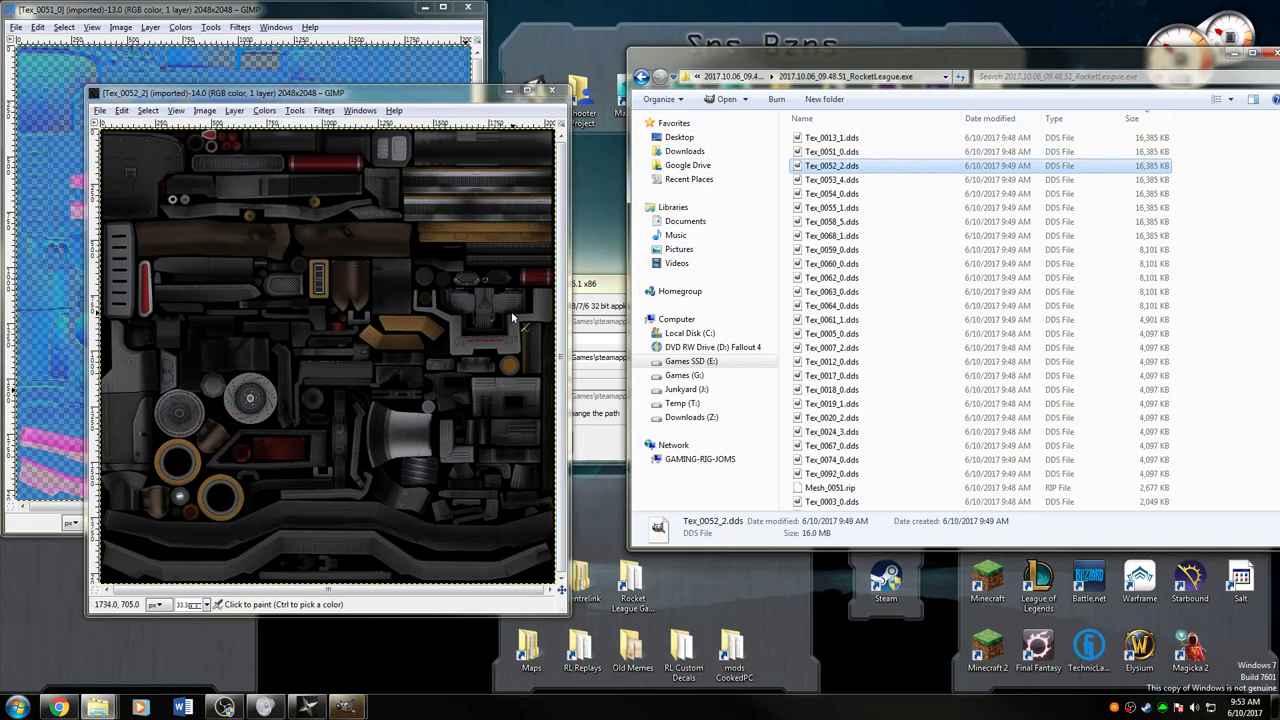
{"action": "double_click", "coordinate": [848, 179]}
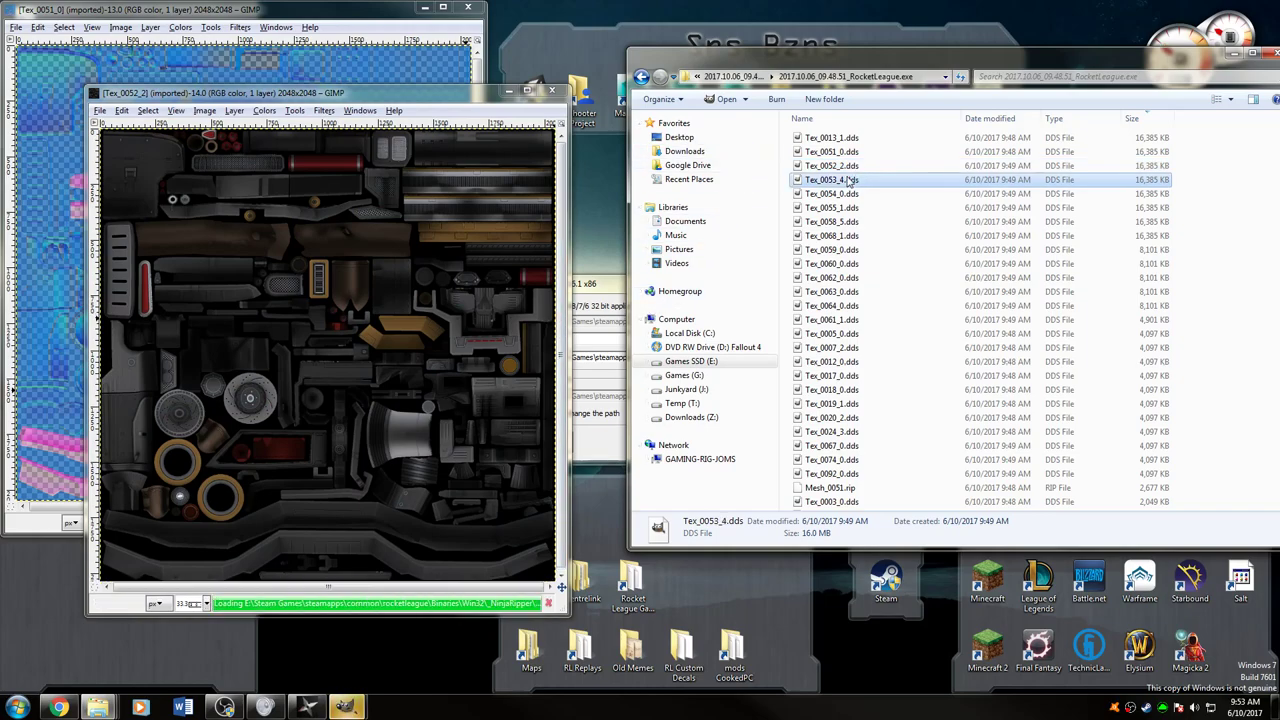
{"action": "left_click_drag", "start_coordinate": [463, 98], "coordinate": [584, 115]}
{"action": "left_click", "coordinate": [350, 27]}
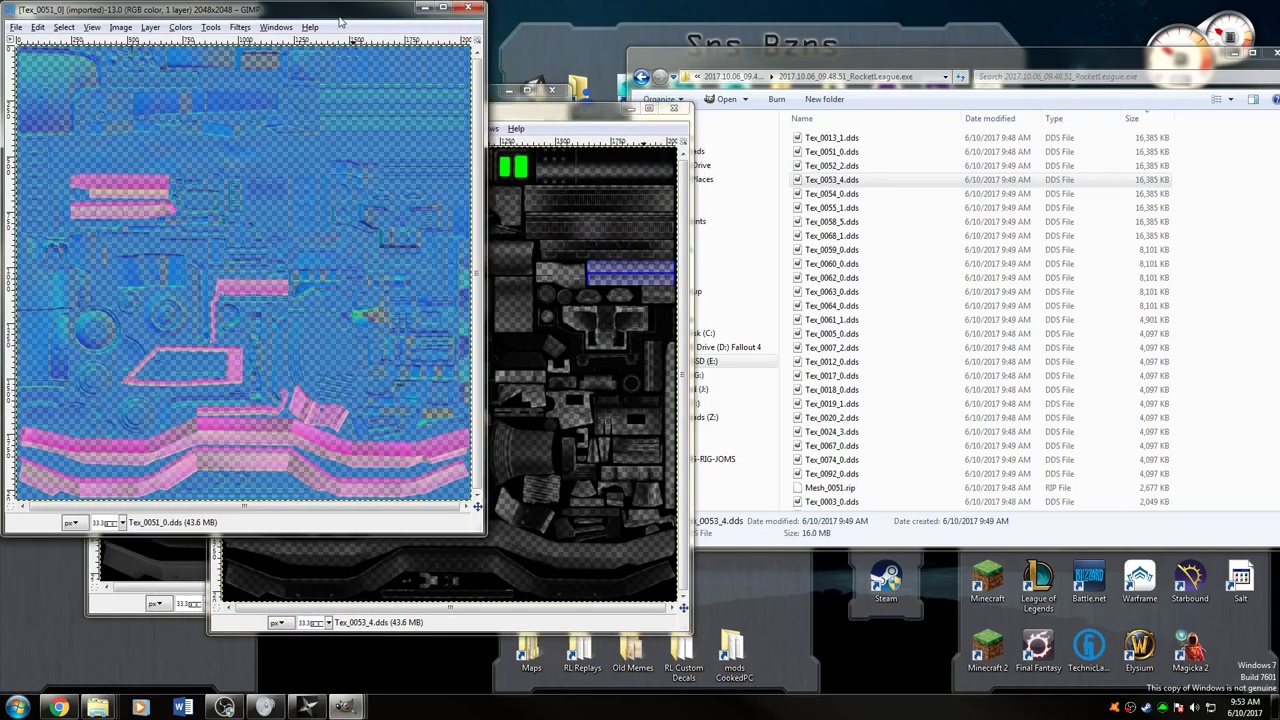
Open Tex_0054_0, Tex_0055_1 and Tex_0058_5 textures in GIMP for inspection
{"action": "double_click", "coordinate": [832, 193]}
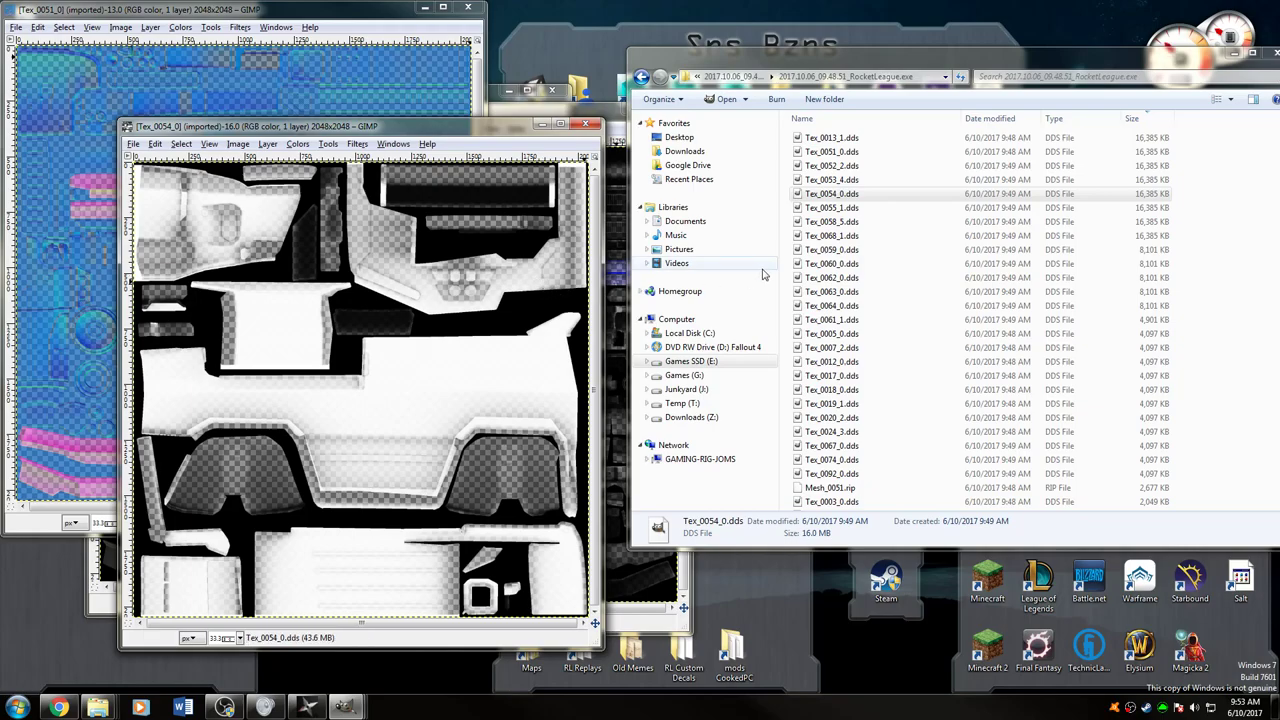
{"action": "double_click", "coordinate": [808, 207]}
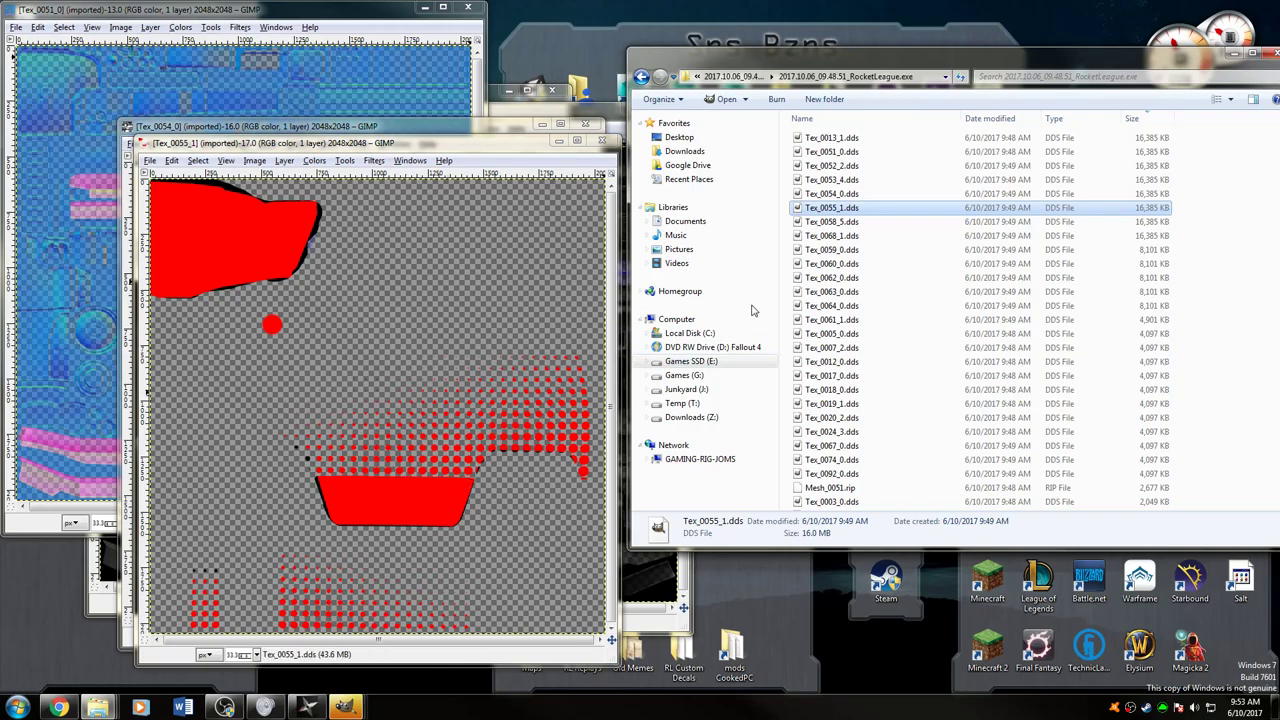
{"action": "left_click", "coordinate": [839, 222]}
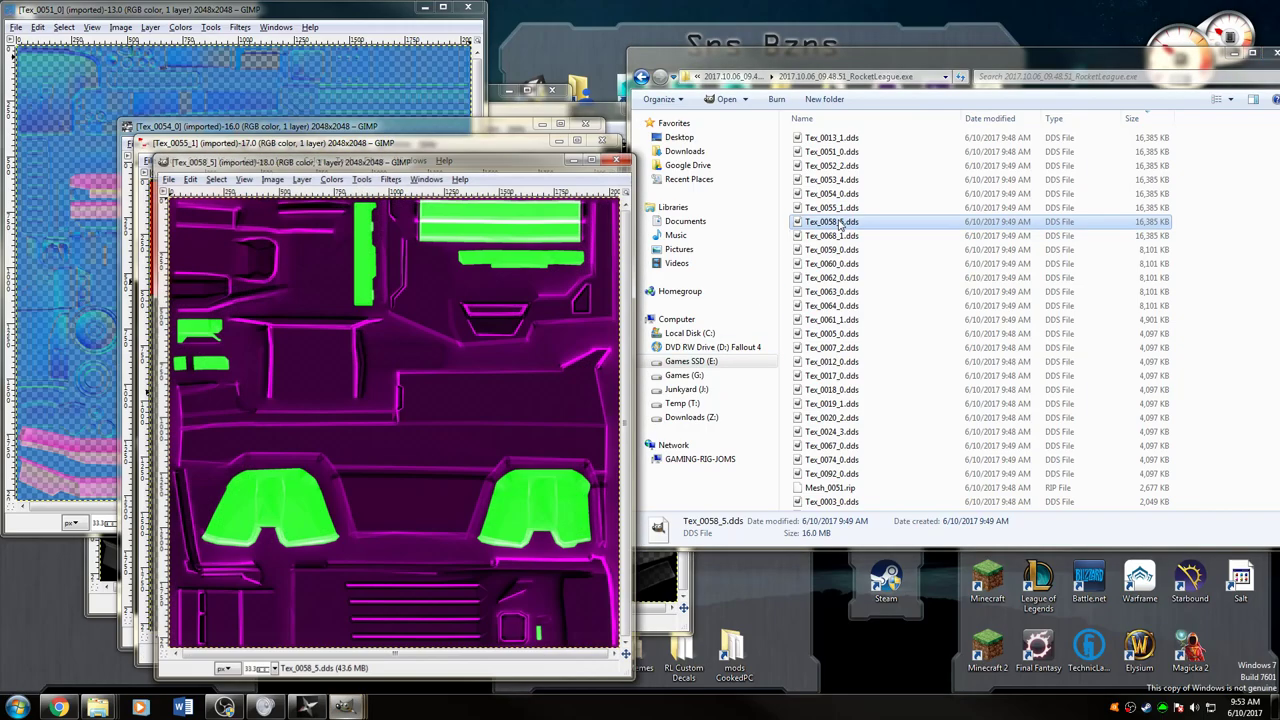
Discard the tiled Tex_0068_1 and select Tex_0051_0 through Tex_0058_5
{"action": "double_click", "coordinate": [835, 236]}
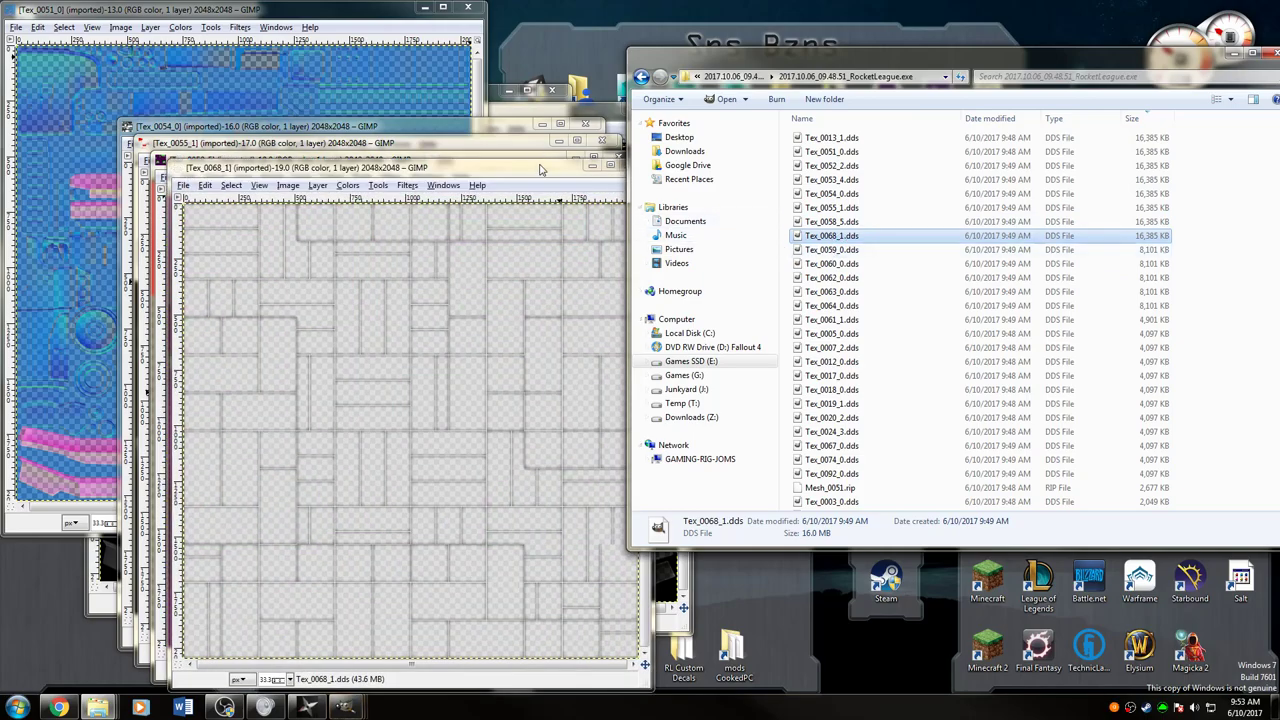
{"action": "left_click", "coordinate": [613, 148]}
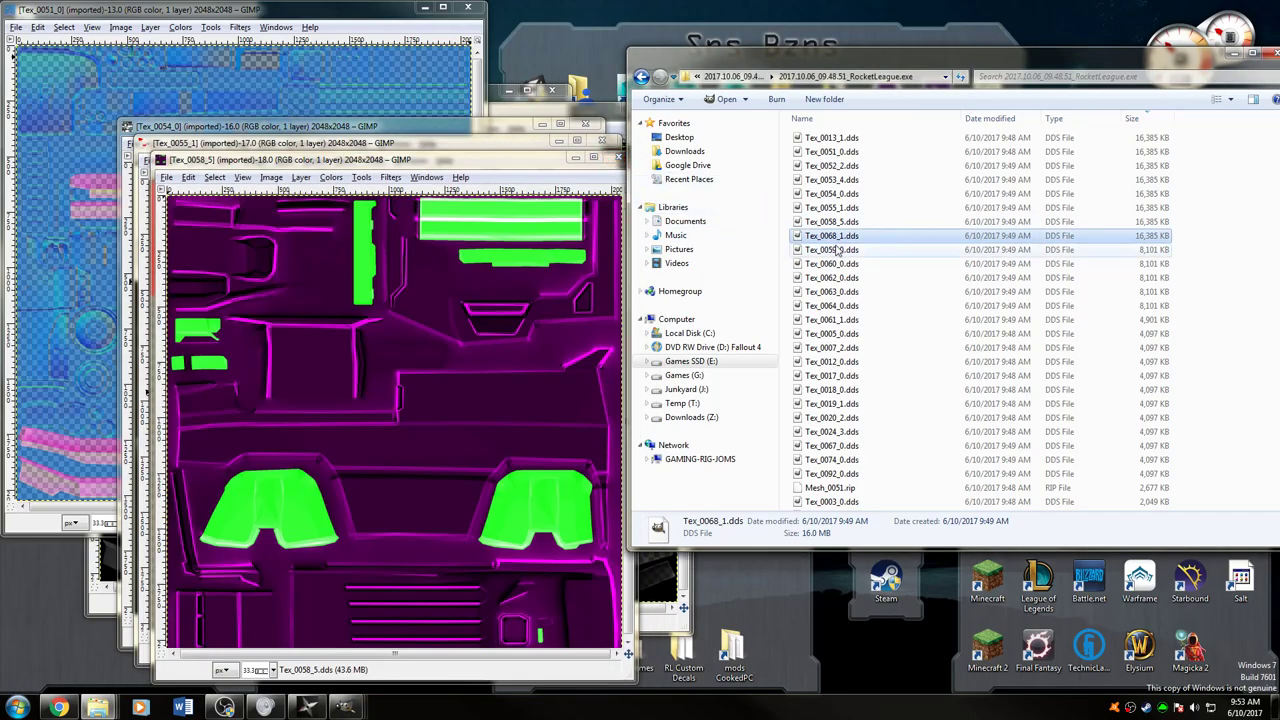
{"action": "left_click", "coordinate": [880, 221]}
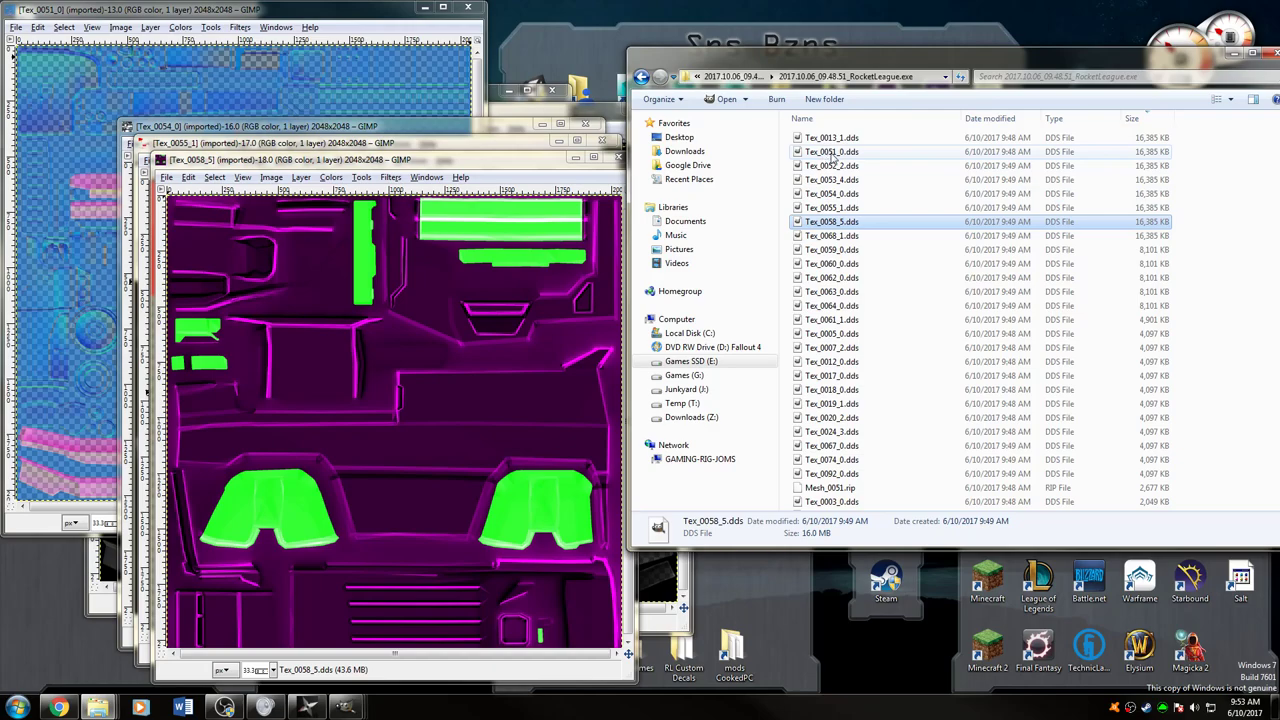
{"action": "left_click", "coordinate": [835, 152], "text": "shift"}
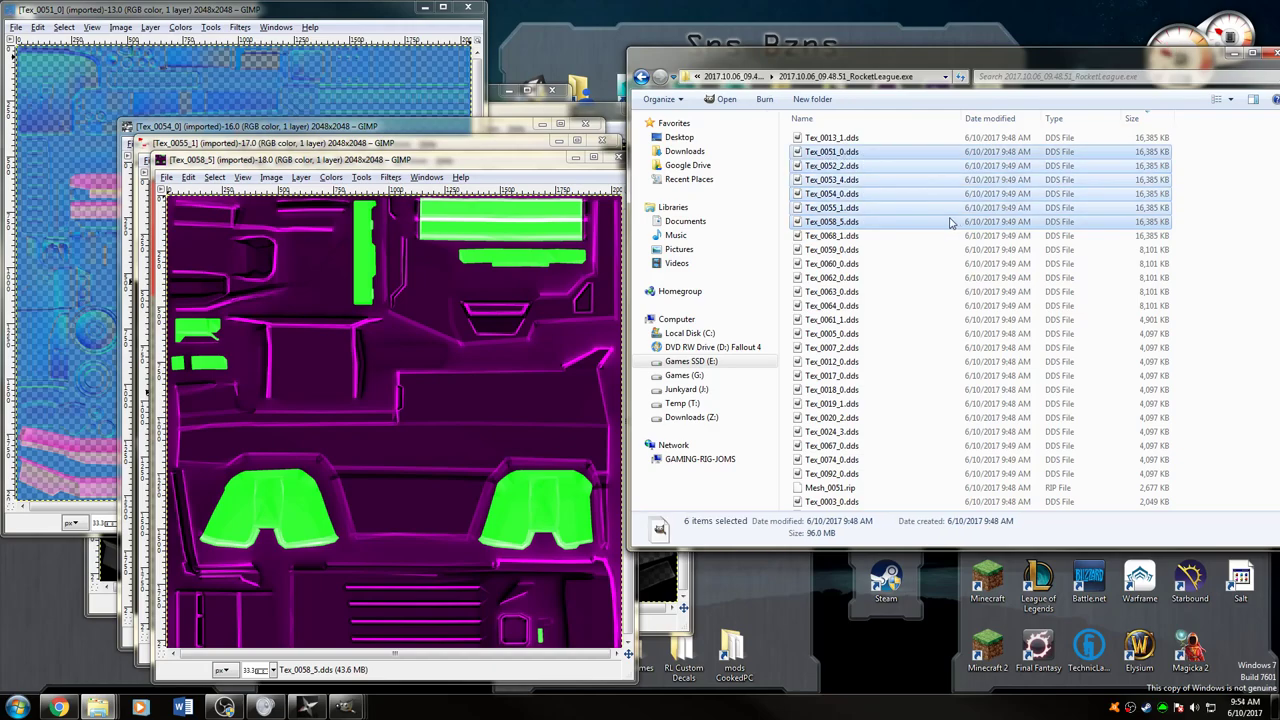
Rule out the empty Tex_0059_0 and select the six textures Tex_0051_0 through Tex_0058_5
{"action": "double_click", "coordinate": [802, 251]}
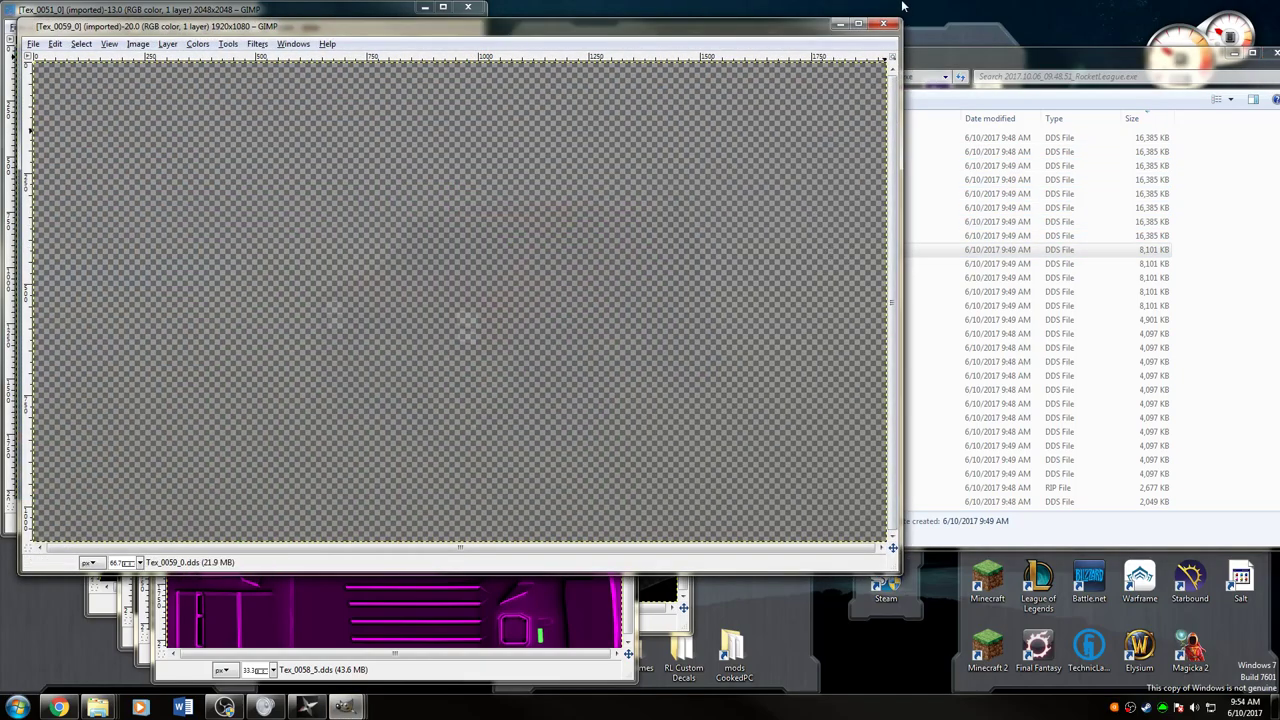
{"action": "left_click", "coordinate": [893, 25]}
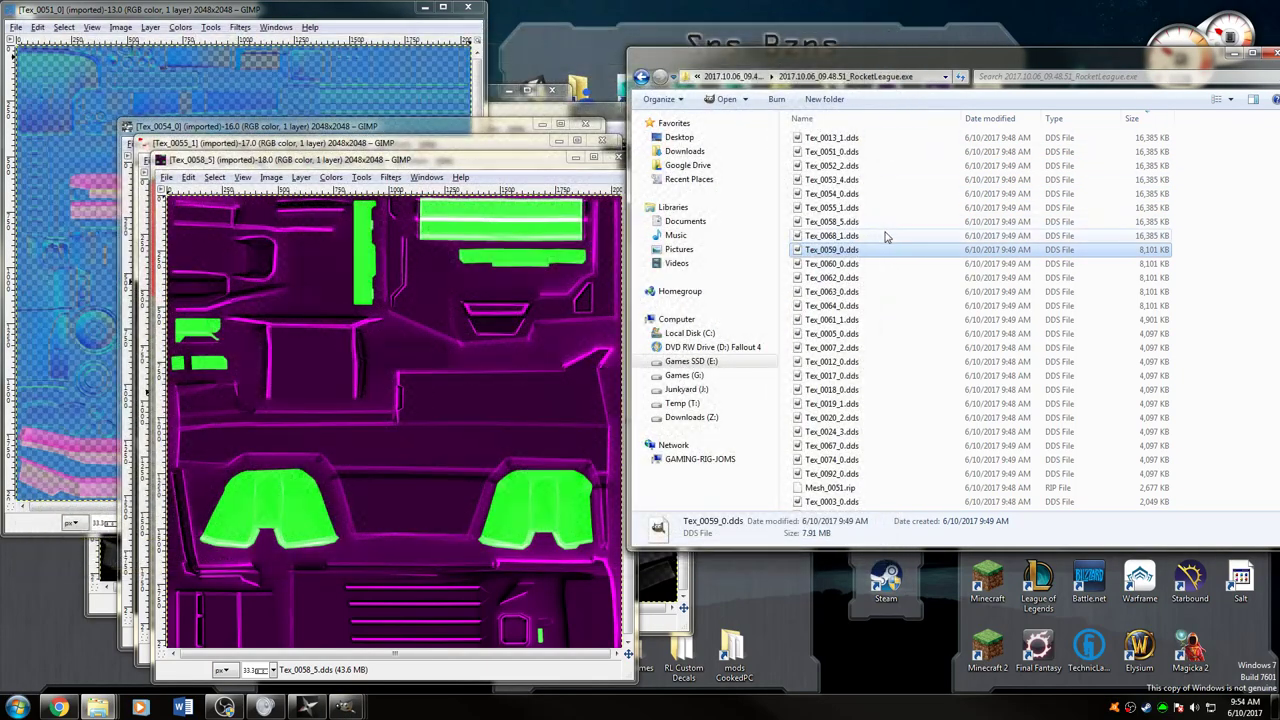
{"action": "left_click", "coordinate": [831, 152]}
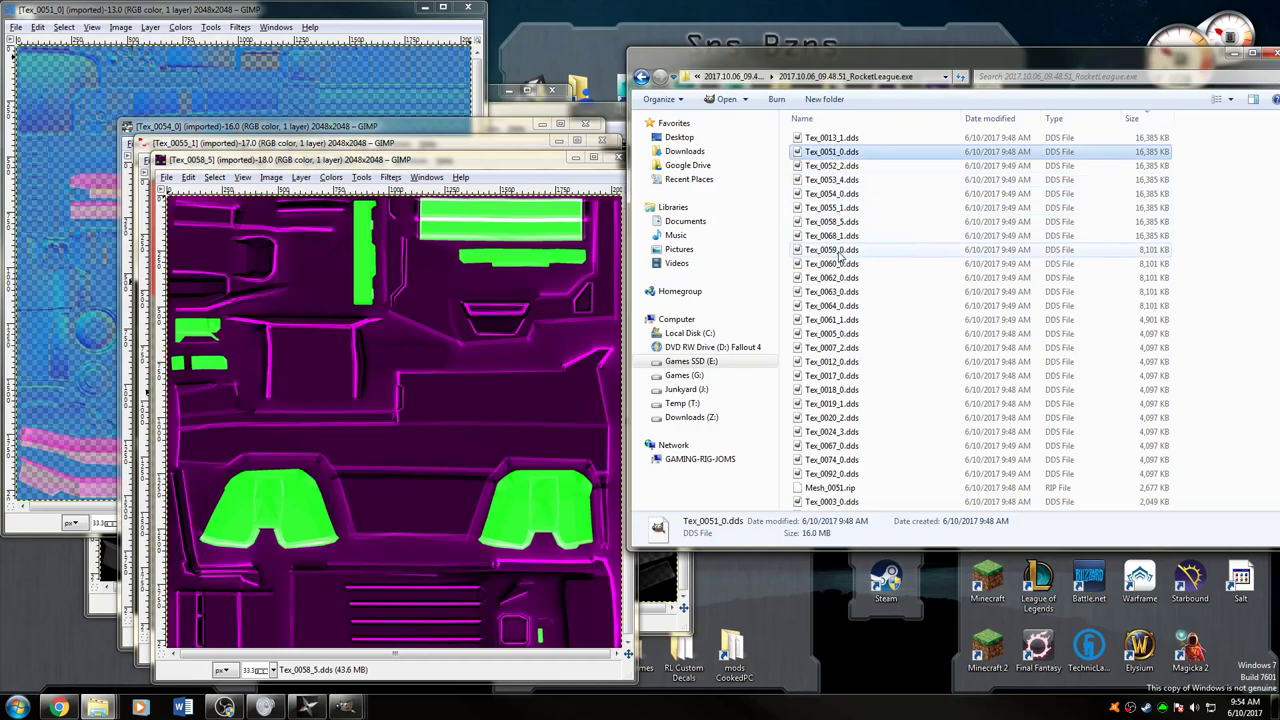
{"action": "scroll", "coordinate": [903, 443], "scroll_direction": "down", "scroll_amount": 5}
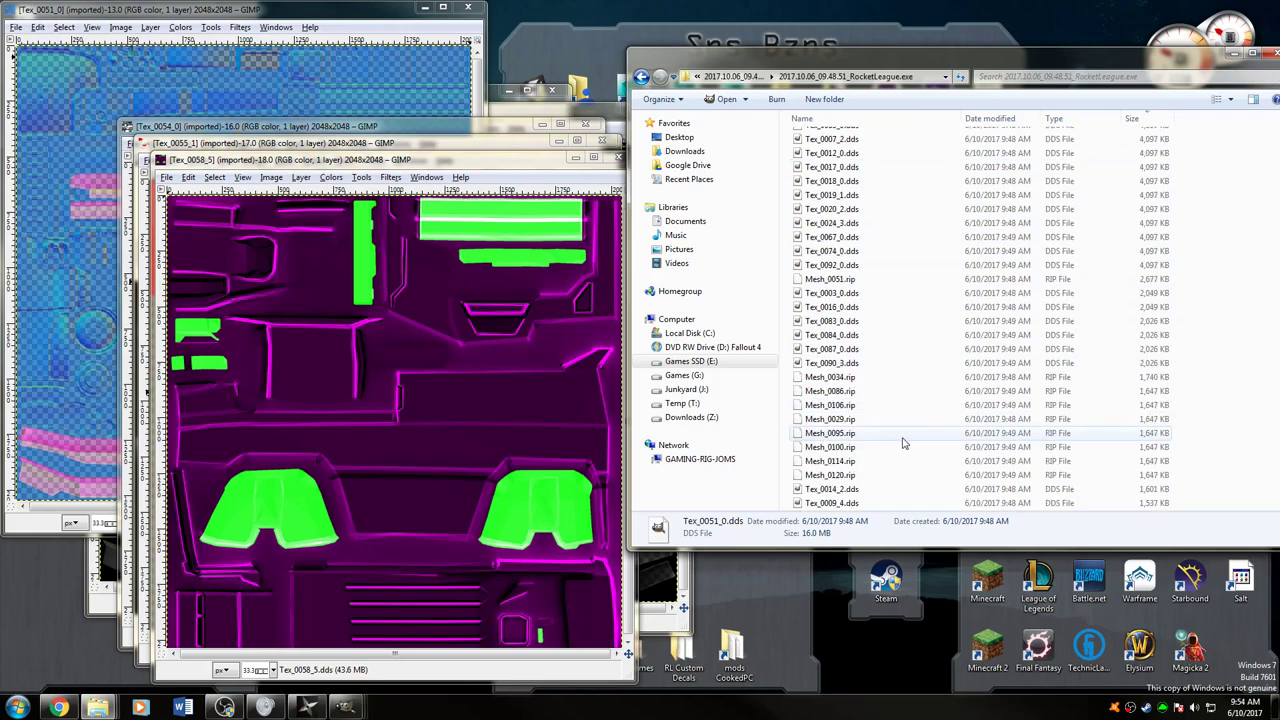
{"action": "scroll", "coordinate": [903, 443], "scroll_direction": "down", "scroll_amount": 3}
{"action": "scroll", "coordinate": [903, 441], "scroll_direction": "up", "scroll_amount": 8}
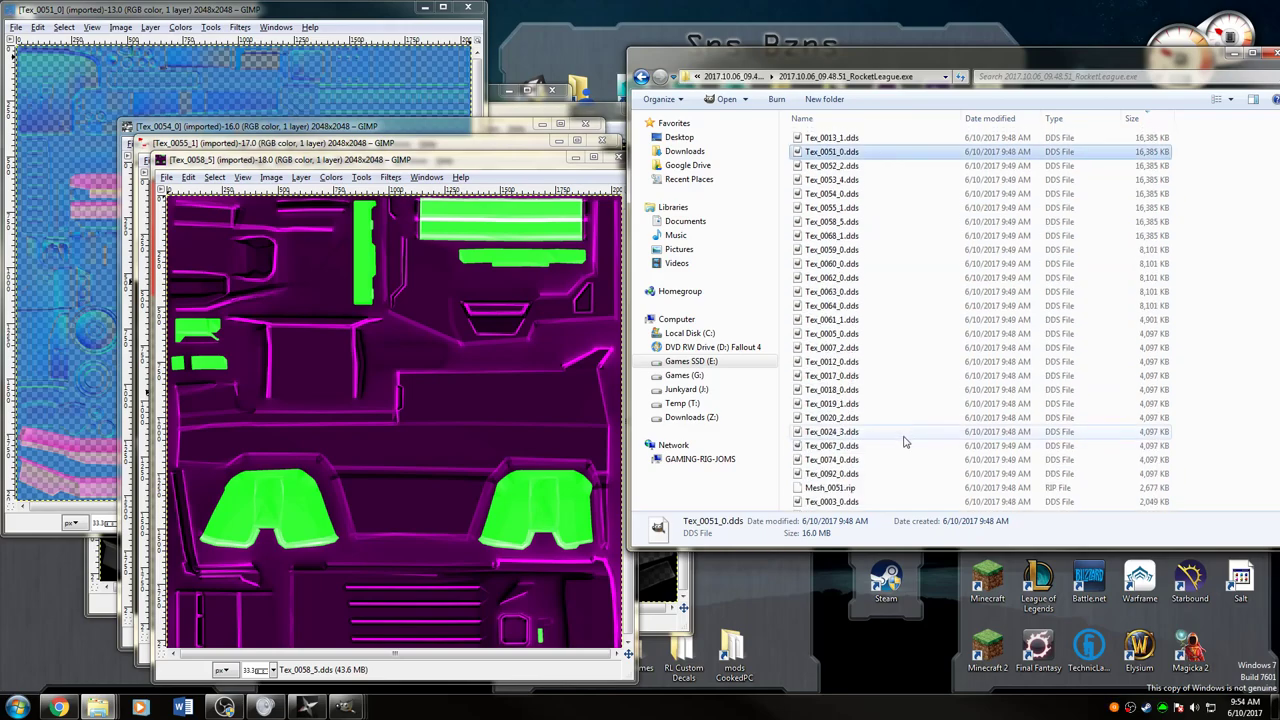
{"action": "left_click", "coordinate": [846, 222], "text": "shift"}
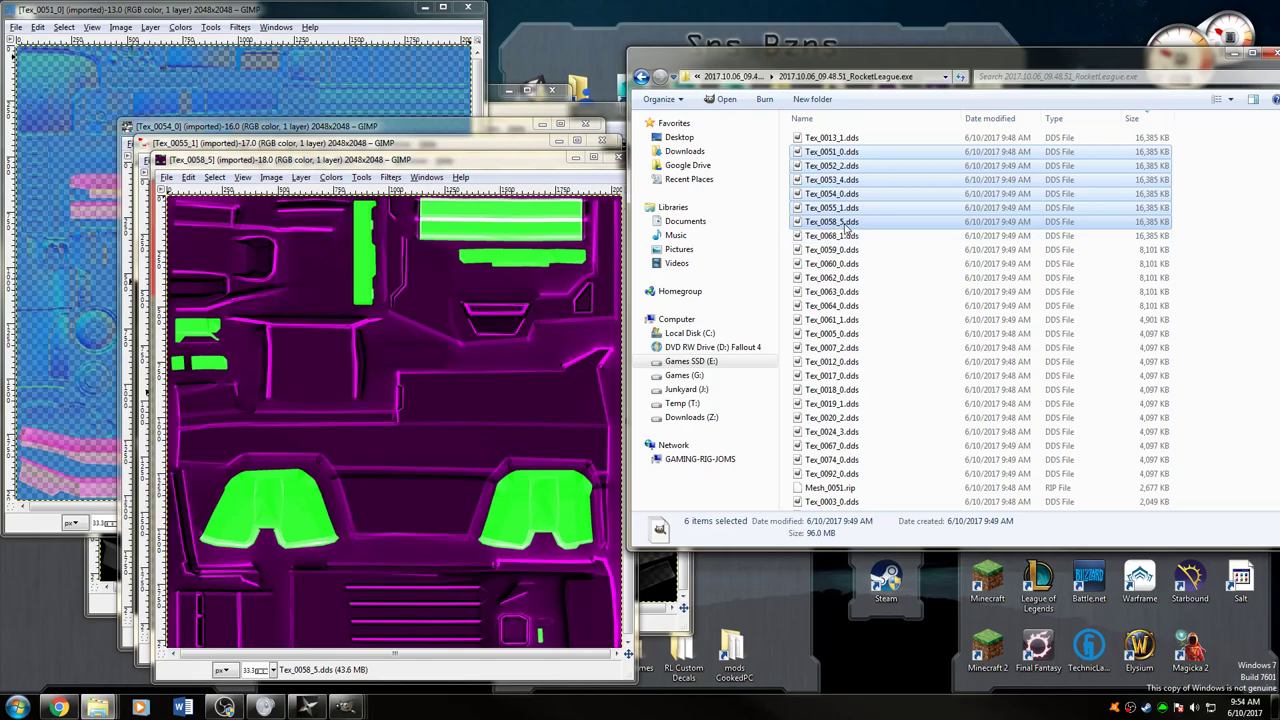
Close the Tex_0058_5, Tex_0055_1, Tex_0054_0 and Tex_0053_4 previews
{"action": "left_click", "coordinate": [618, 158]}
{"action": "left_click", "coordinate": [601, 141]}
{"action": "left_click", "coordinate": [584, 124]}
{"action": "left_click", "coordinate": [568, 106]}
Close the Tex_0051_0 and Tex_0052_2 previews, then close the rip folder window
{"action": "left_click", "coordinate": [467, 7]}
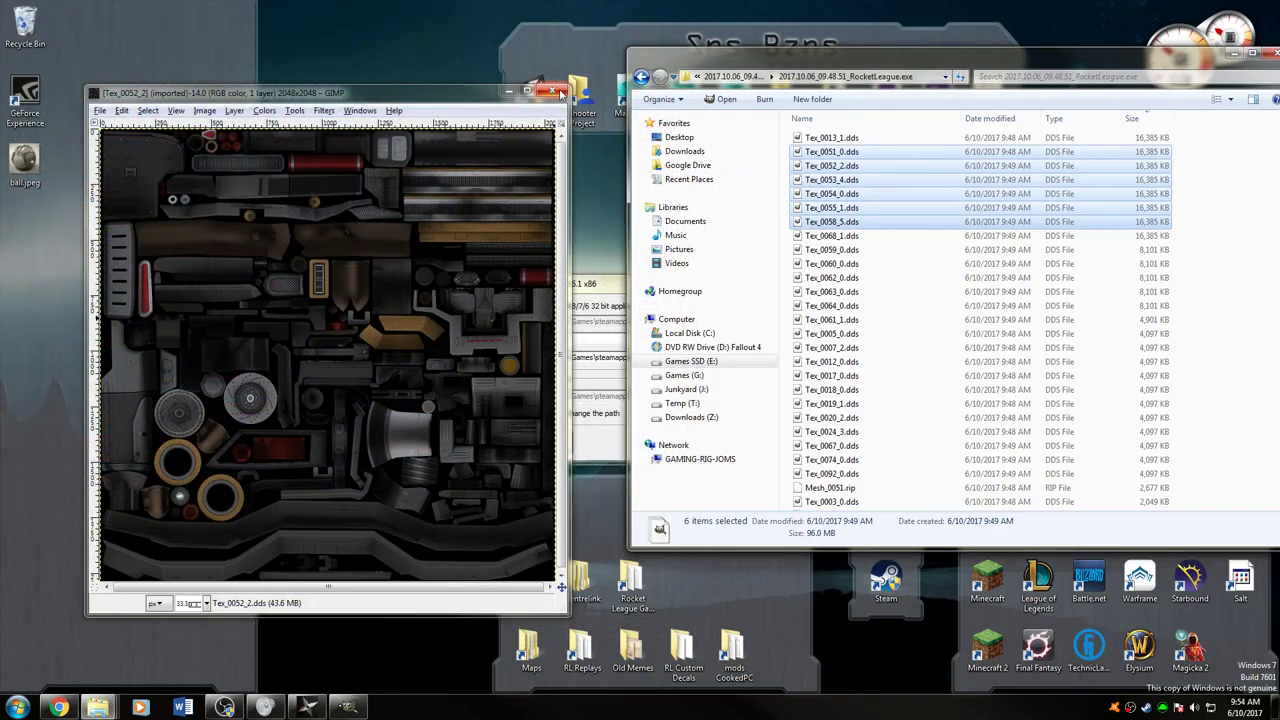
{"action": "left_click", "coordinate": [561, 92]}
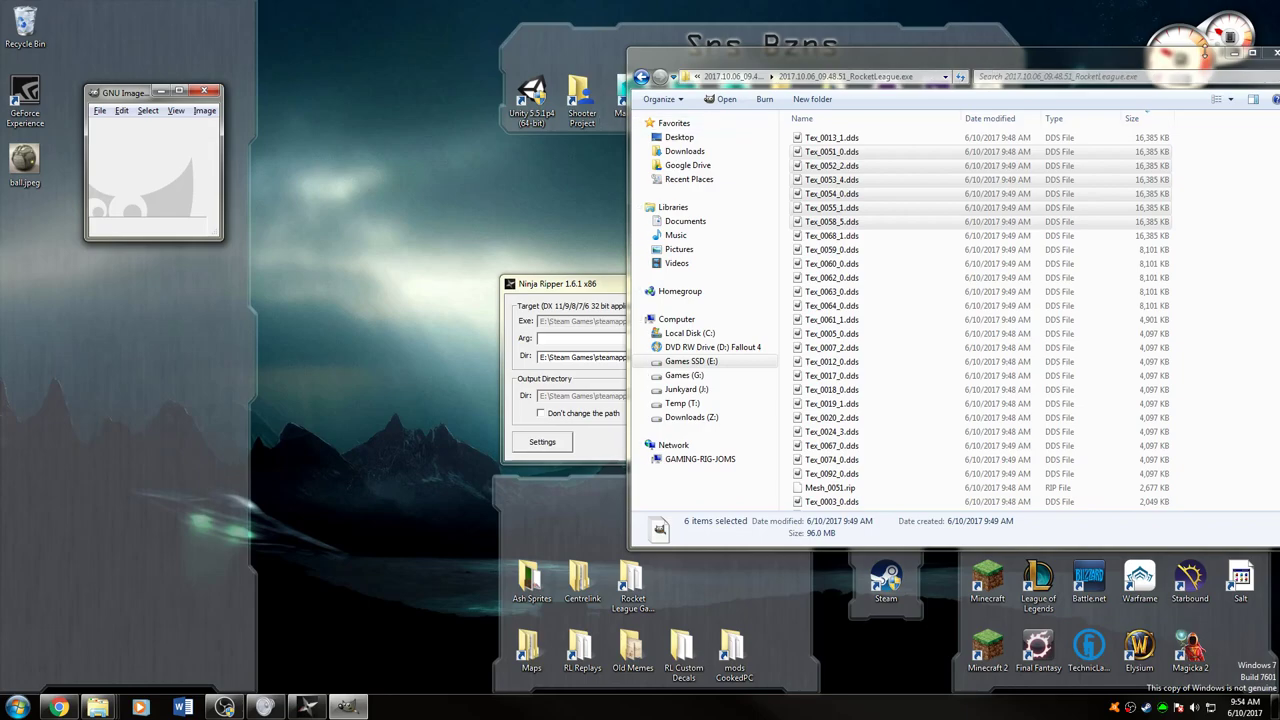
{"action": "left_click_drag", "start_coordinate": [1209, 57], "coordinate": [907, 51]}
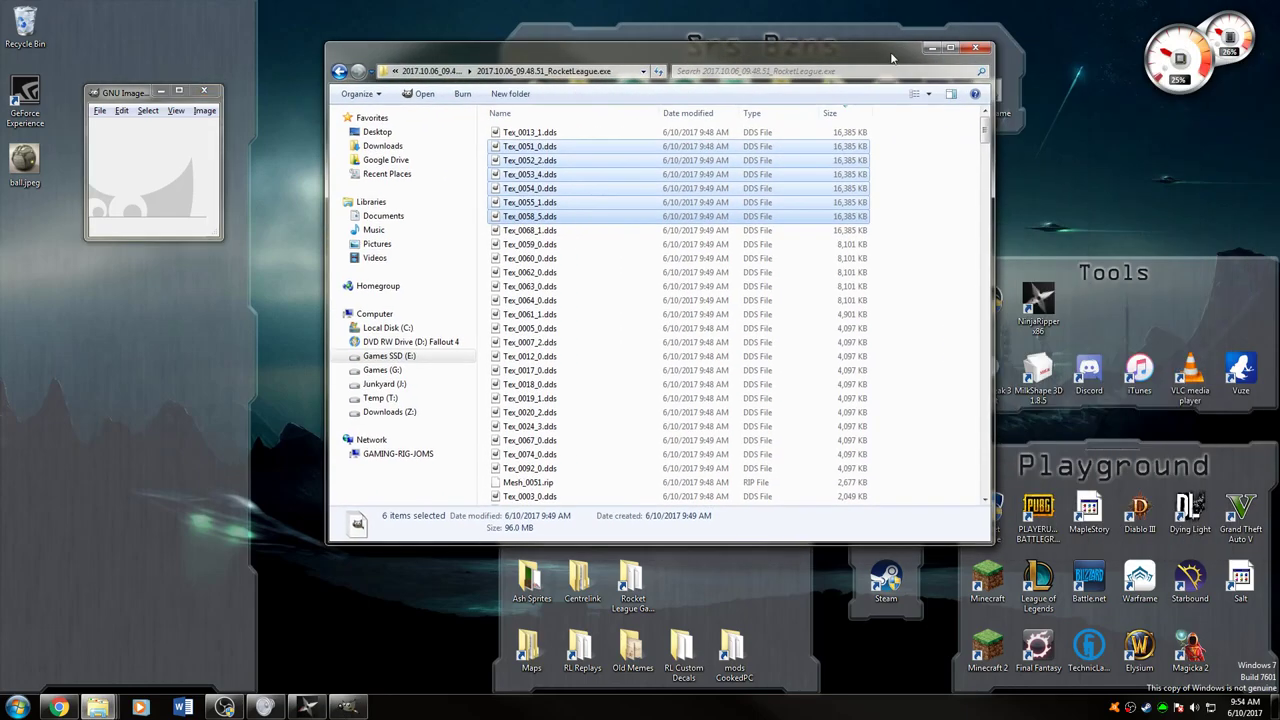
{"action": "left_click", "coordinate": [977, 50]}
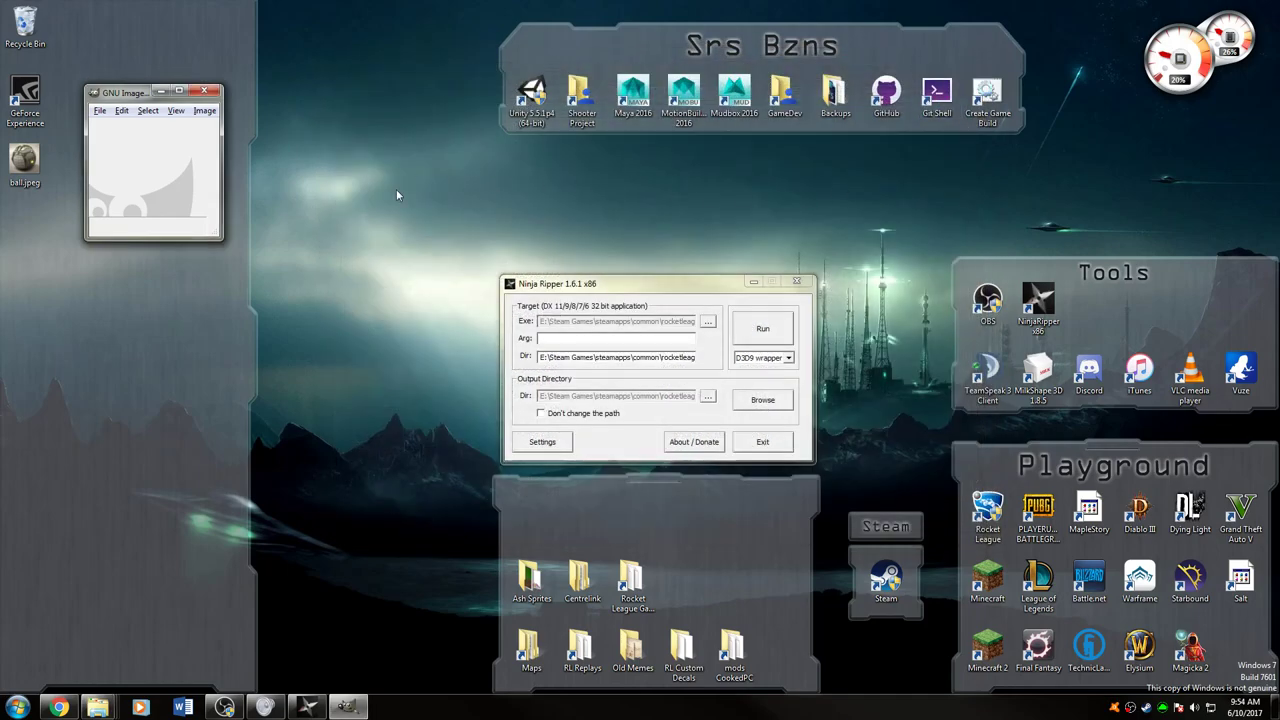